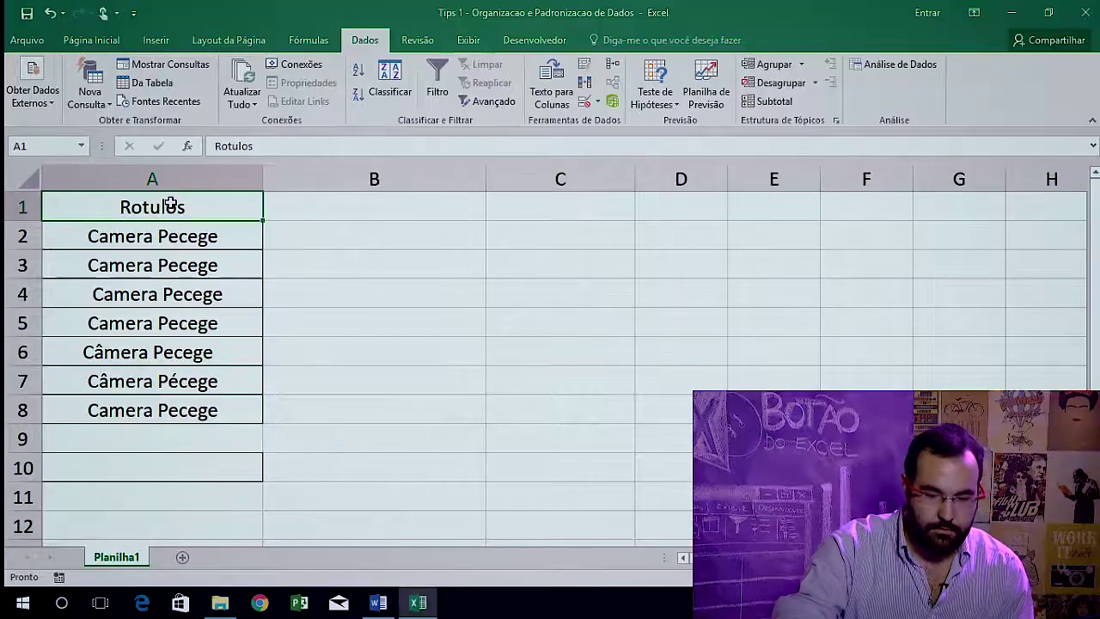
Inspect the labels in A3 and A2, ending on the Rotulos header in A1.
key("Right")
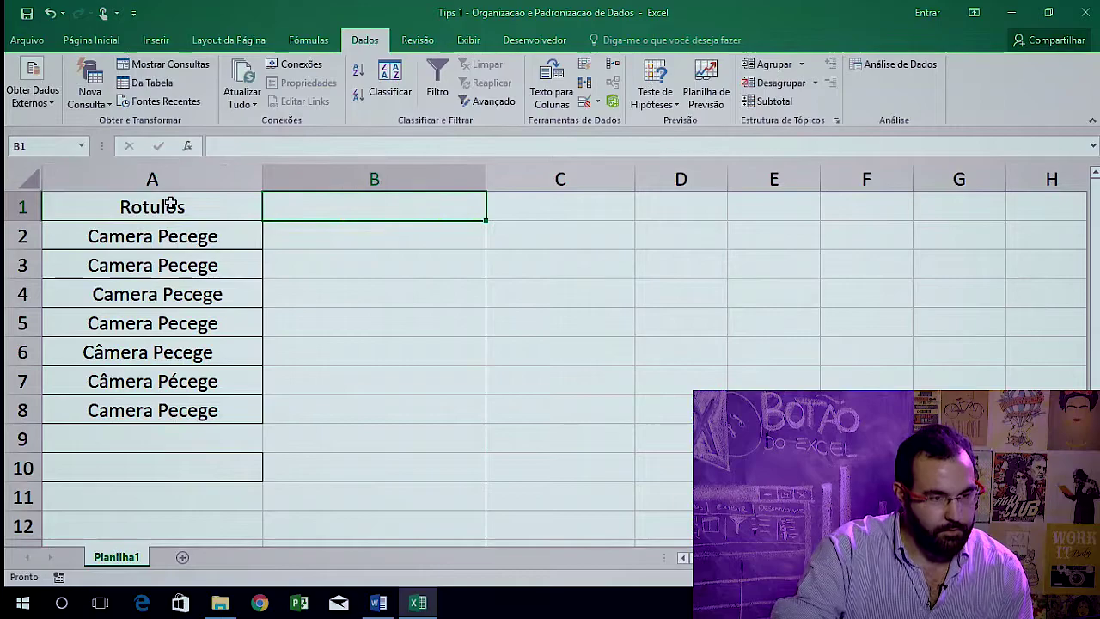
left_click_drag(226, 410, 206, 346)
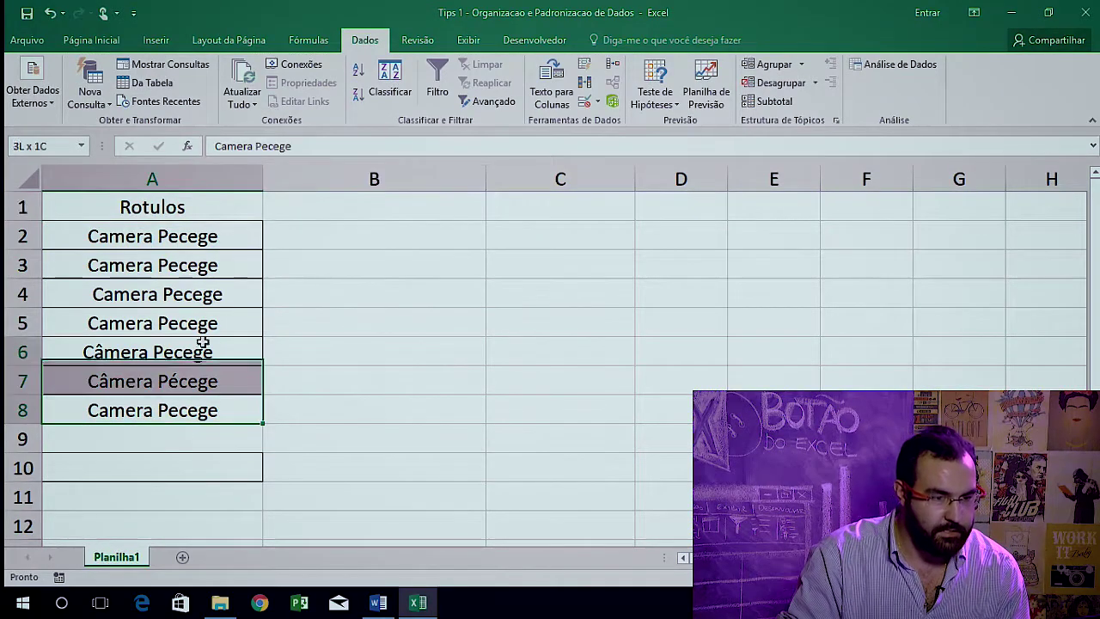
left_click(206, 262)
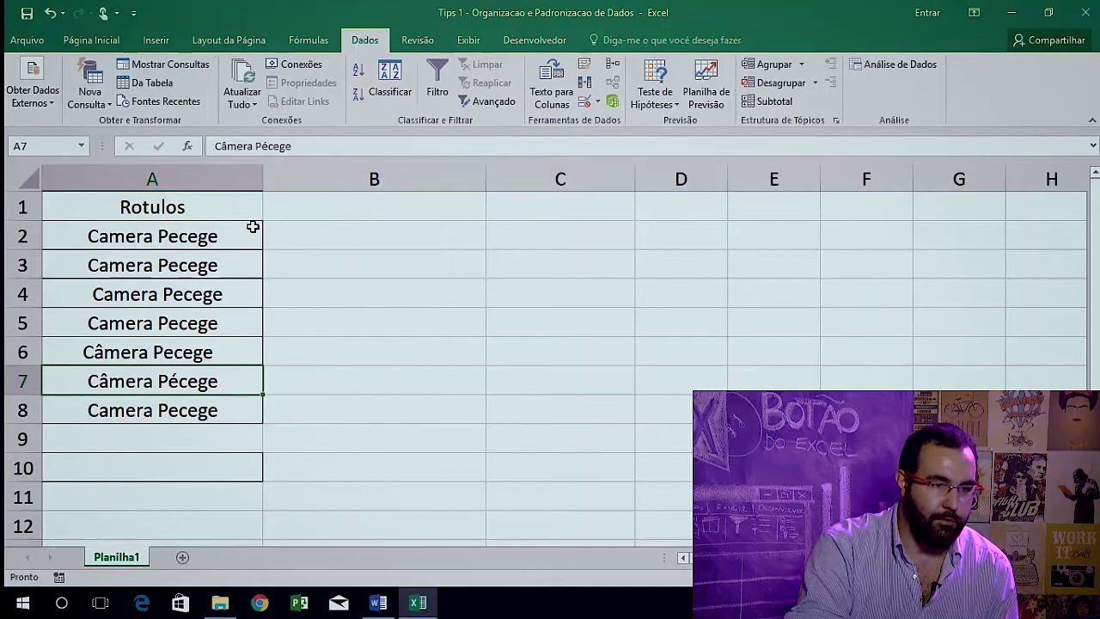
left_click(251, 227)
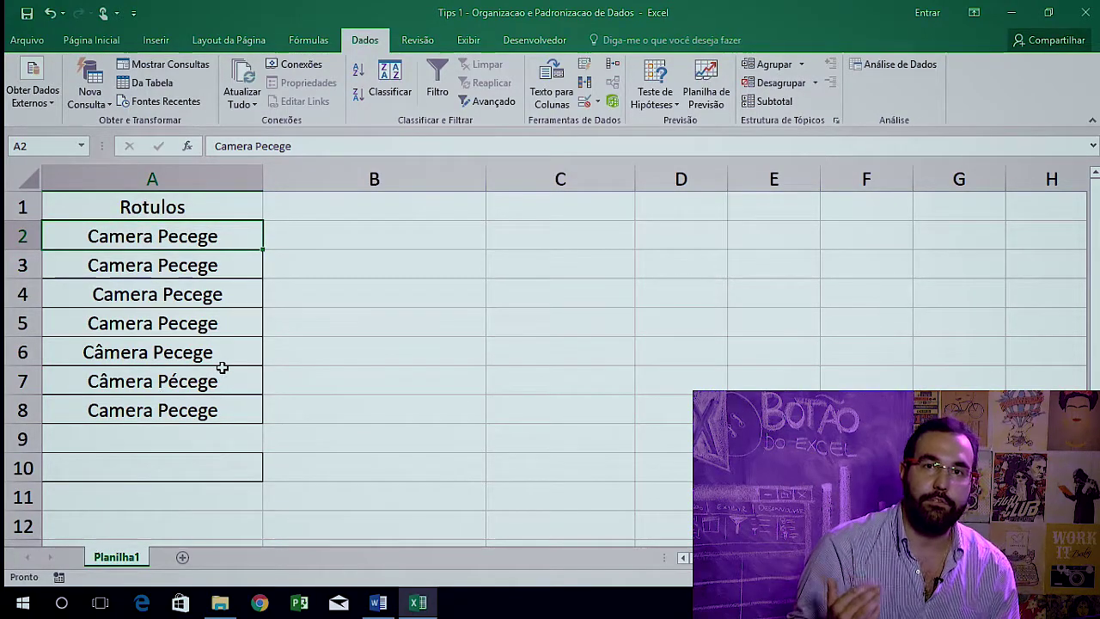
left_click(204, 212)
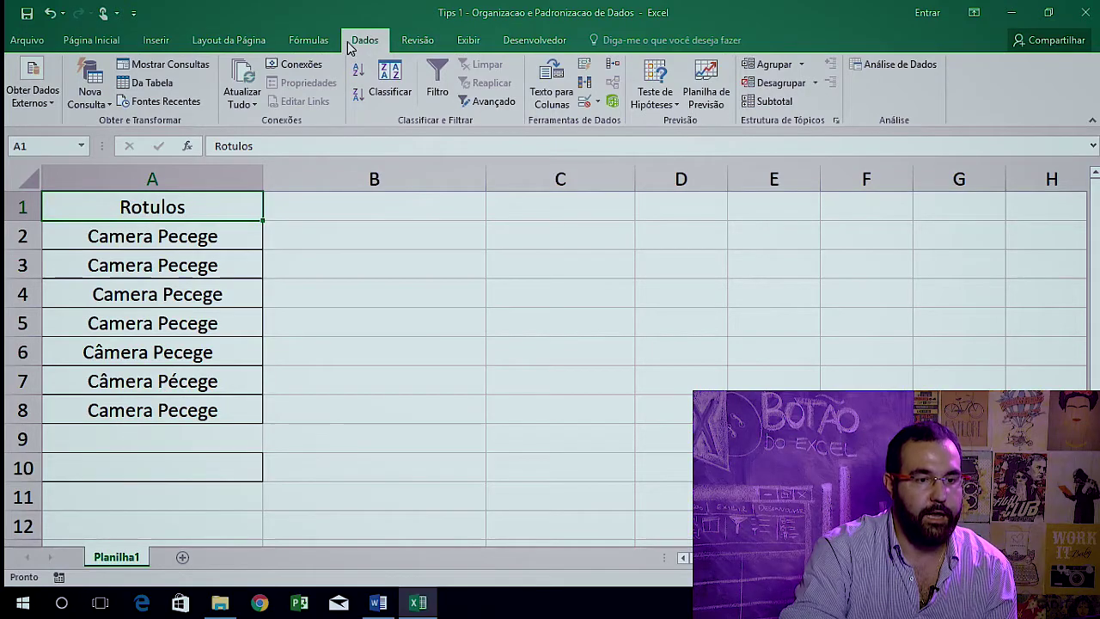
Turn on the Rotulos filter, check its three label spellings, and select A1:A7.
left_click(433, 75)
left_click(255, 214)
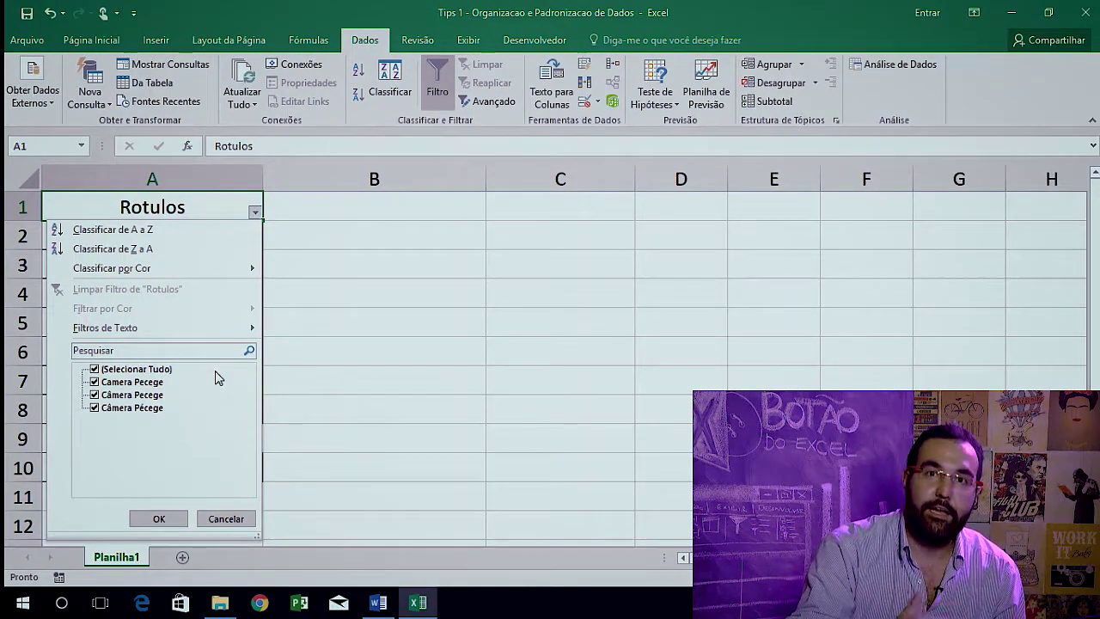
left_click(177, 209)
left_click_drag(177, 208, 193, 411)
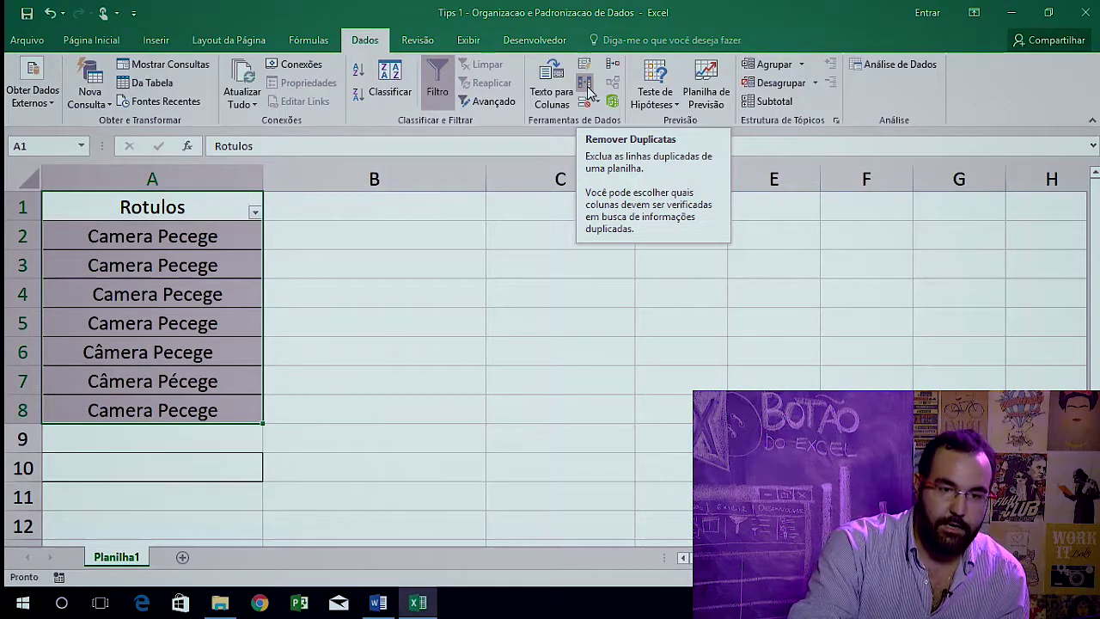
Run Remove Duplicates on Rotulos with 'Meus dados contêm cabeçalhos' kept checked, deleting 2 entries.
left_click(586, 86)
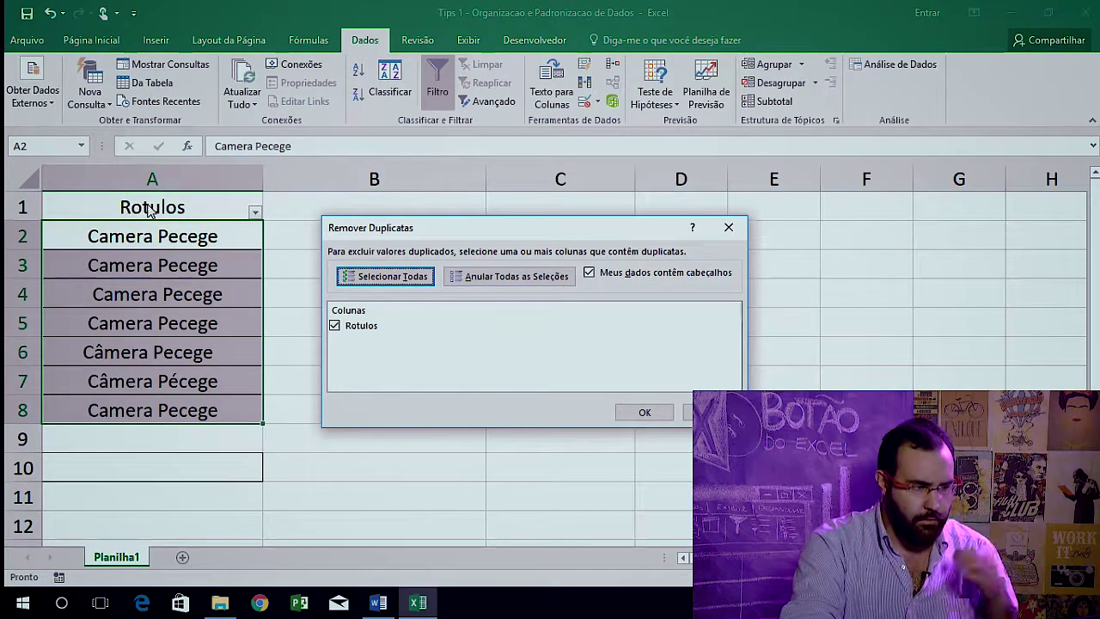
left_click(664, 273)
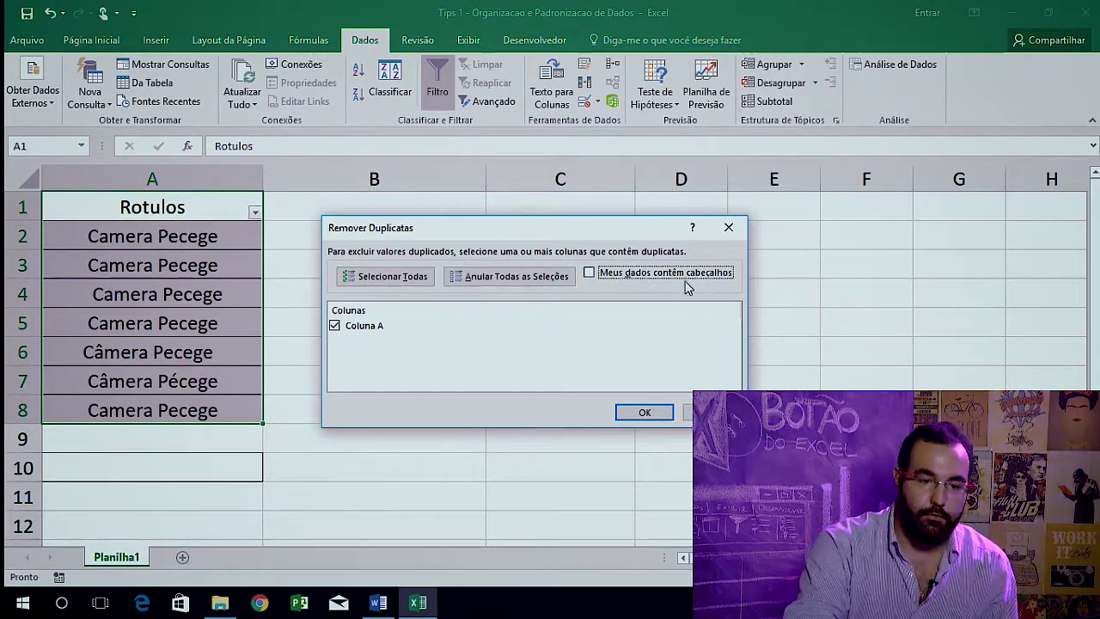
left_click(687, 276)
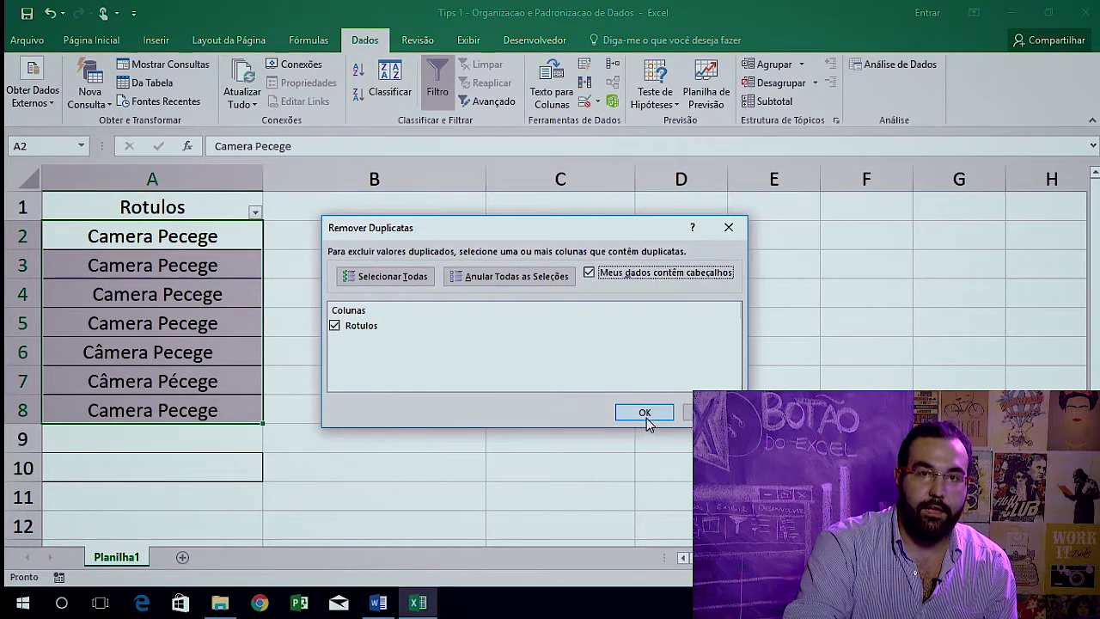
left_click(645, 413)
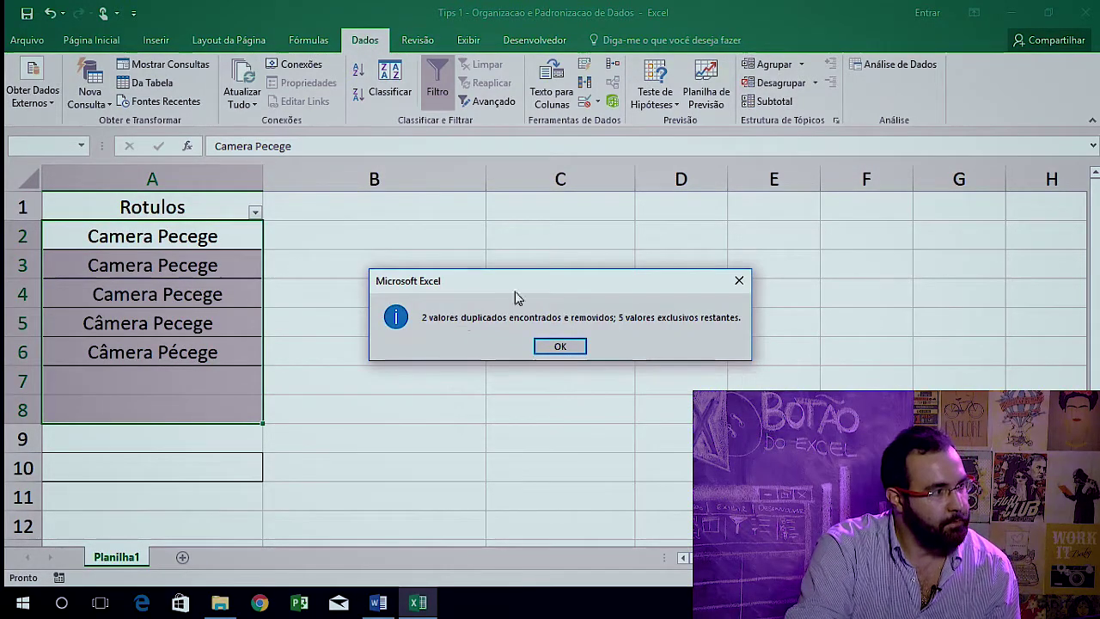
Dismiss the duplicates message and step through the remaining labels, checking A2.
left_click(559, 347)
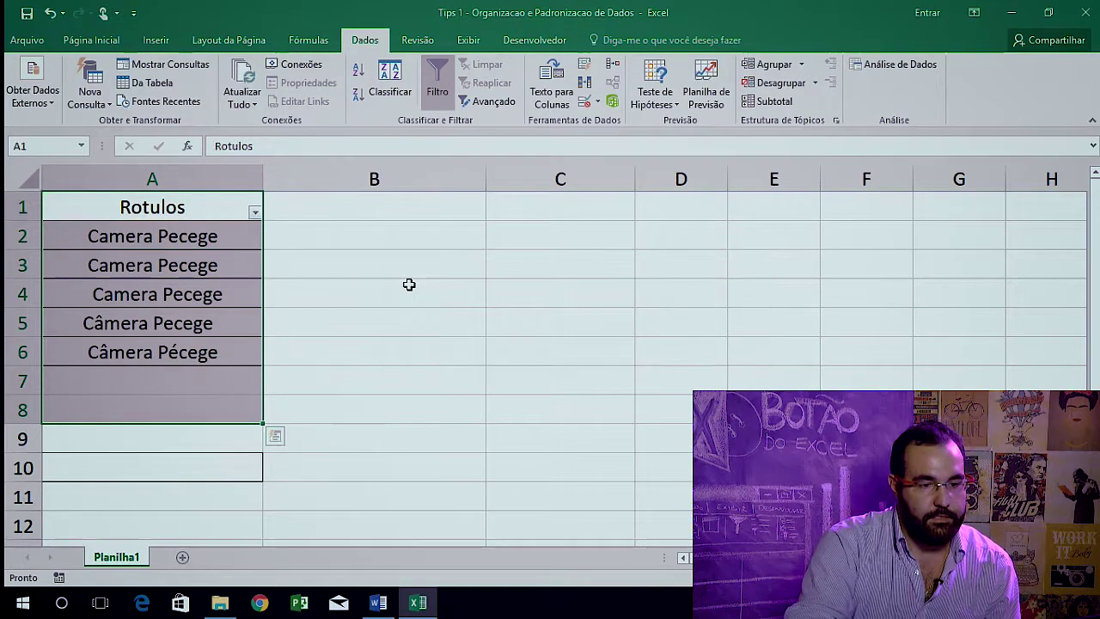
left_click(407, 285)
key("Left")
key("Up")
key("Up")
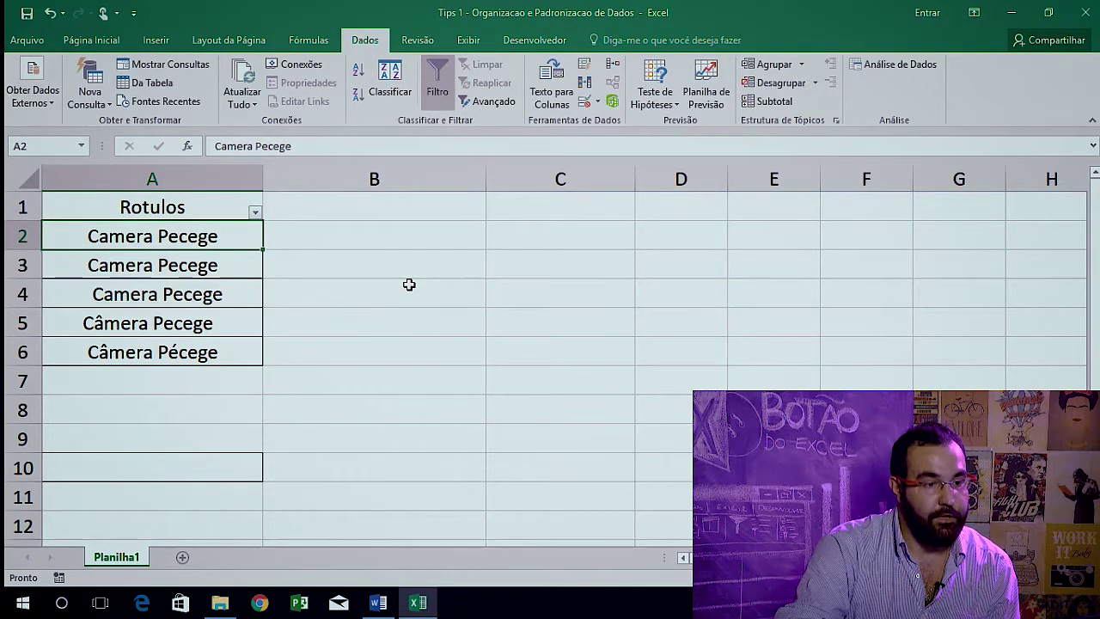
key("Down")
key("Down")
key("Up")
key("Up")
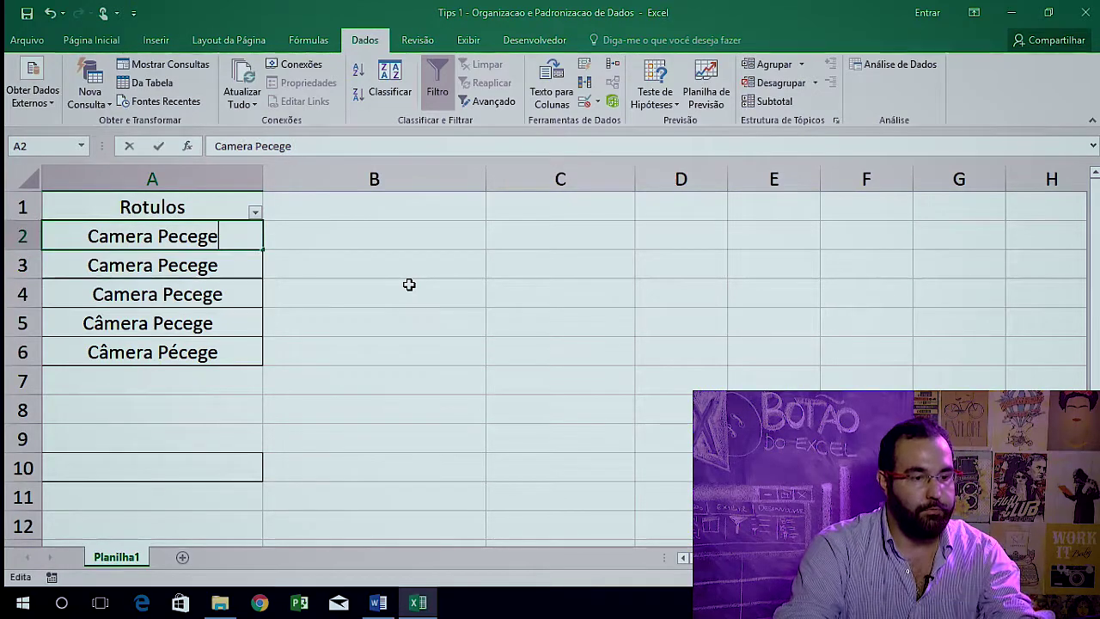
key("F2")
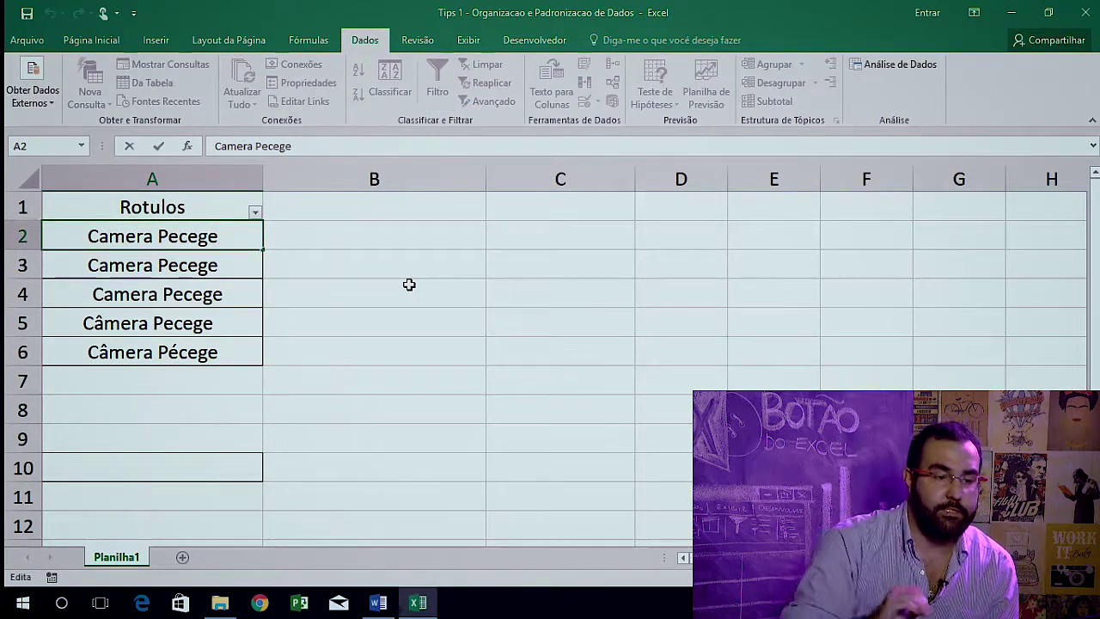
key("Return")
Delete A3's leading space and add a trailing space to A5's Câmera Pecege.
key("F2")
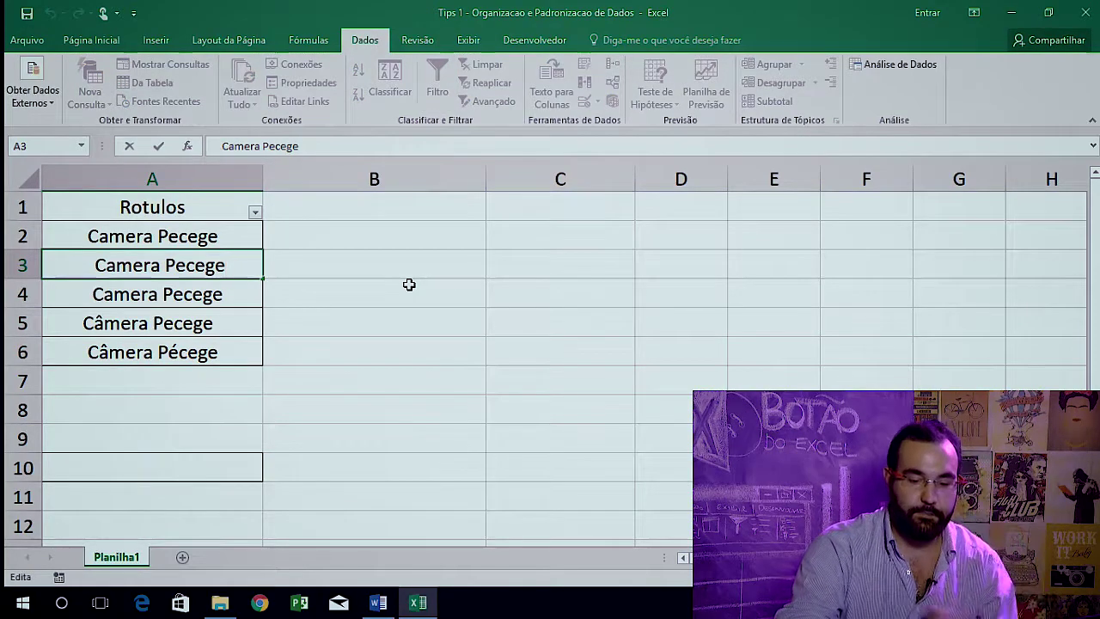
key("Left")
key("Left")
key("Left")
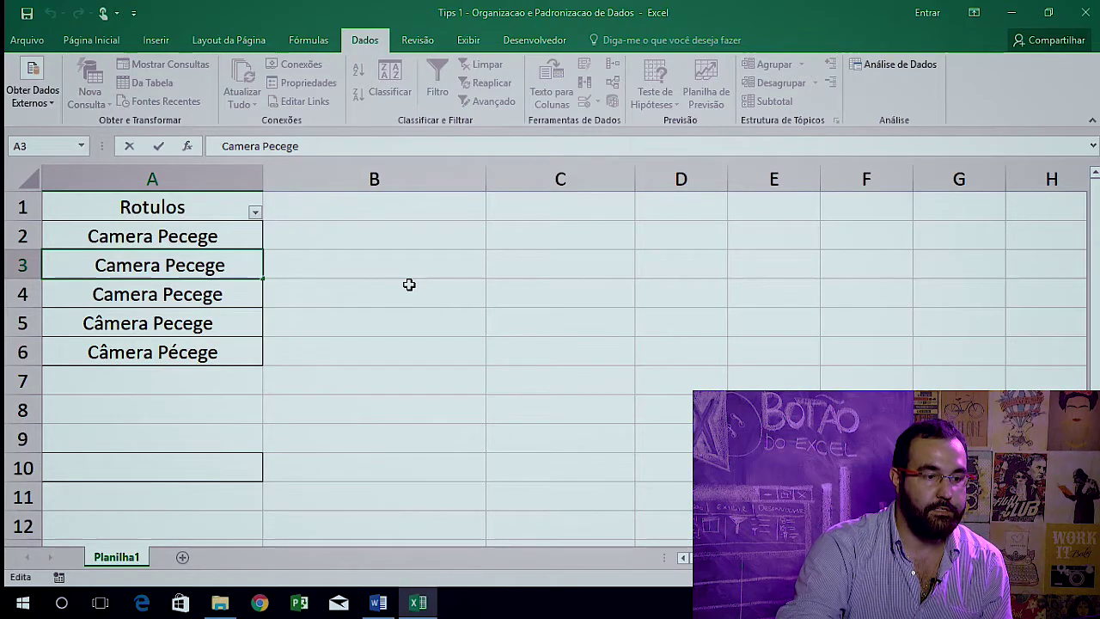
key("Home")
key("Delete")
key("Return")
key("Return")
key("F2")
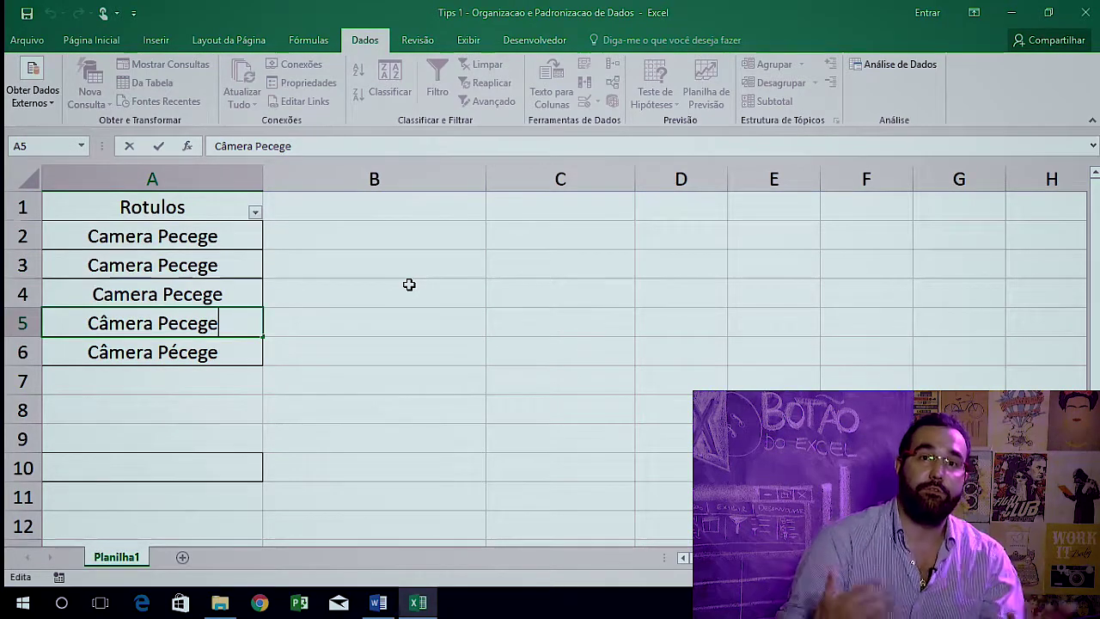
key("Return")
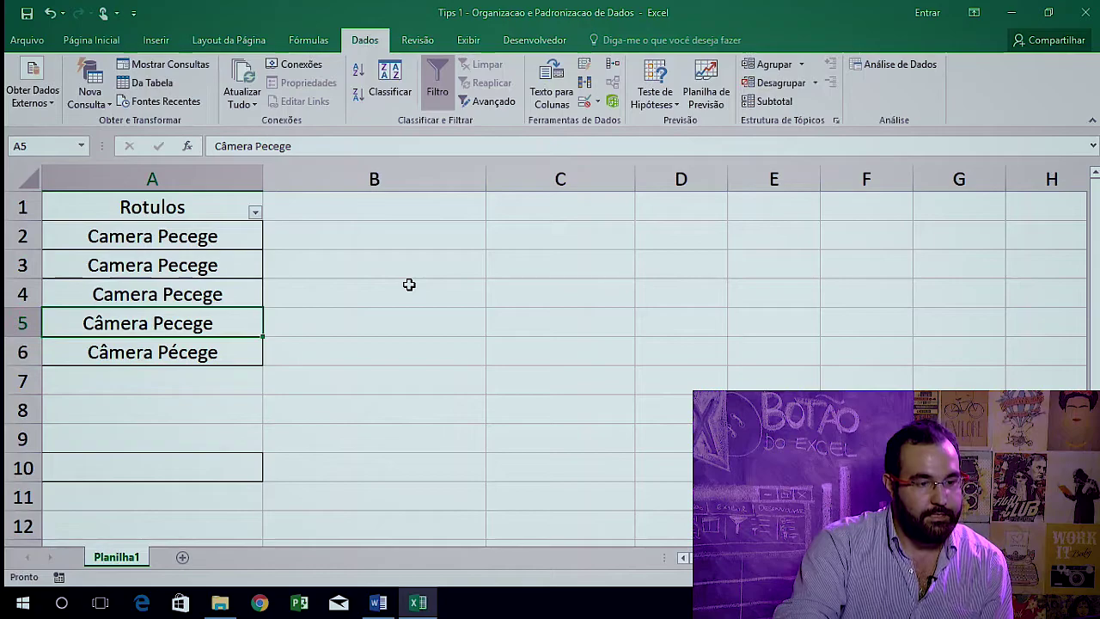
key("Return")
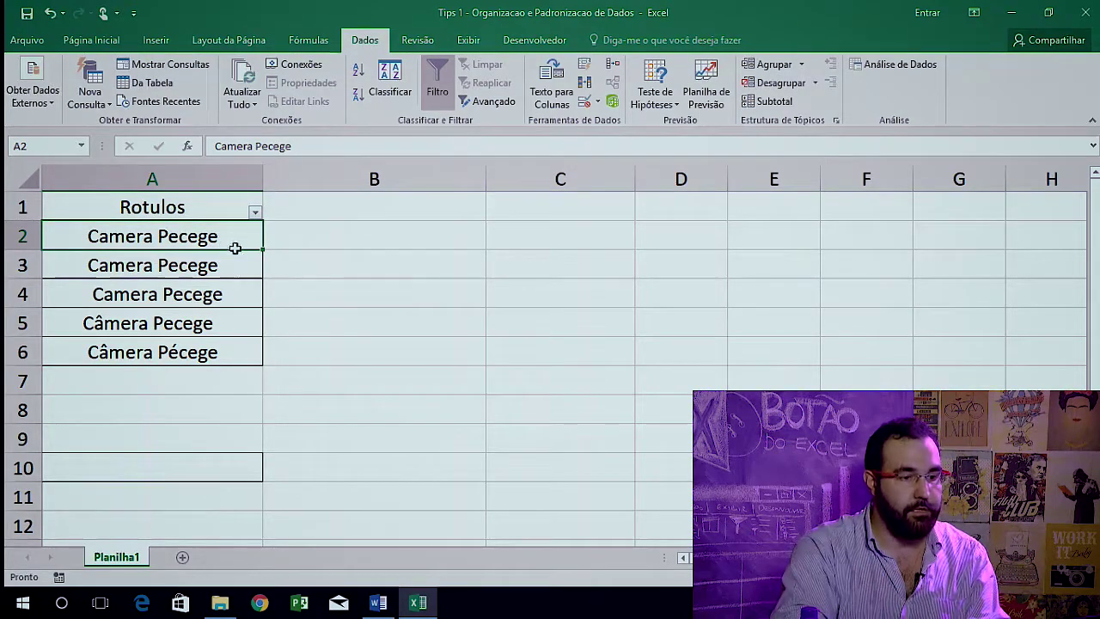
Replace every space in A2:A6 with nothing, making 15 replacements.
left_click_drag(235, 247, 234, 341)
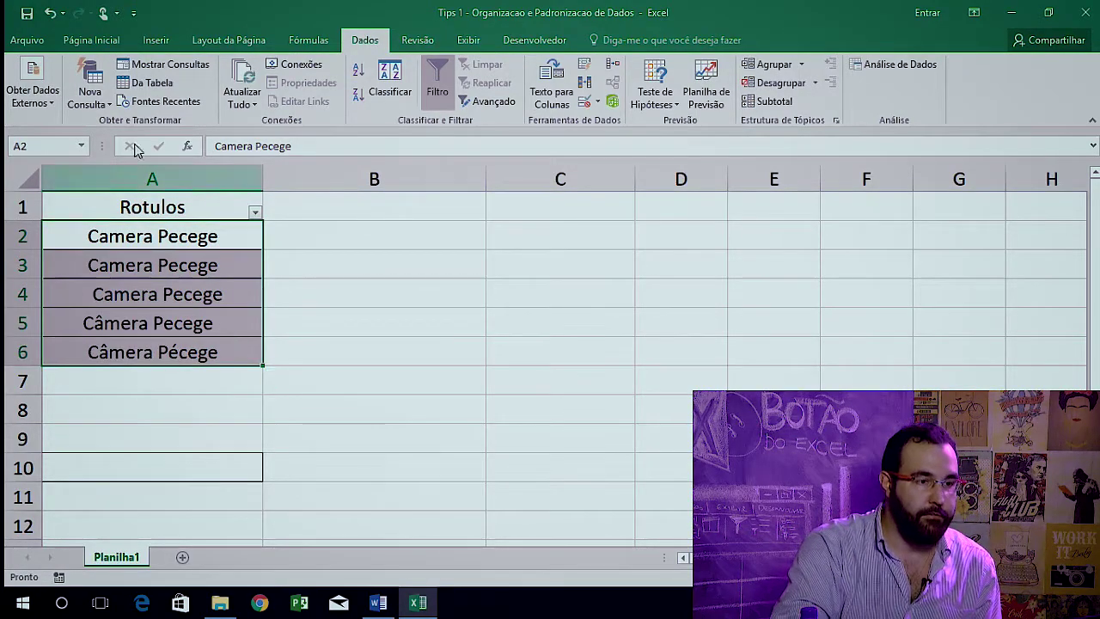
left_click(91, 41)
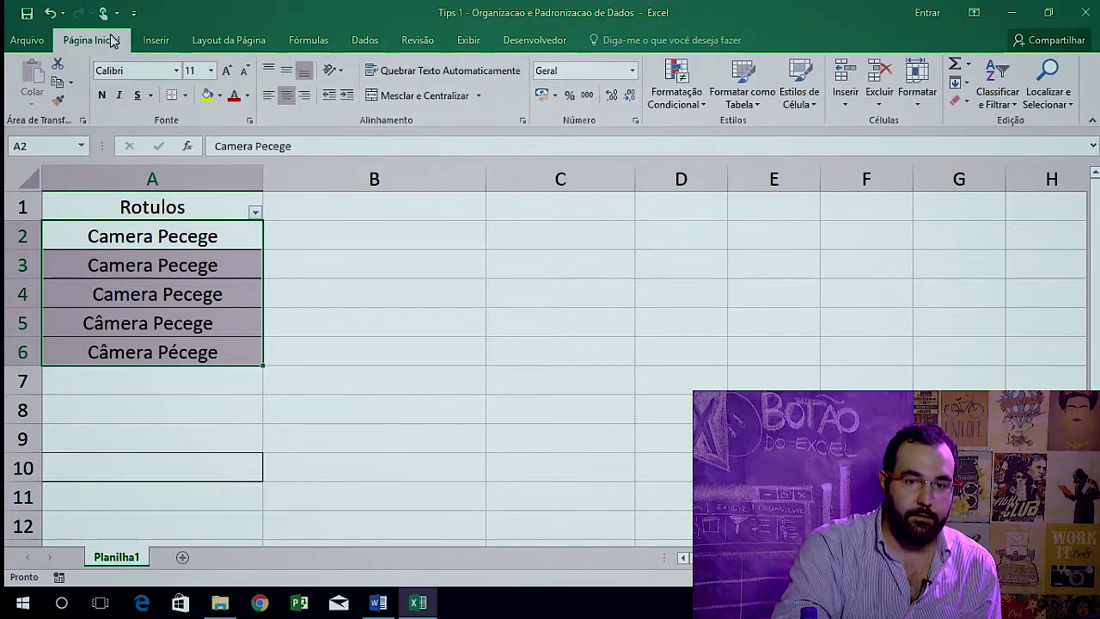
left_click(1050, 102)
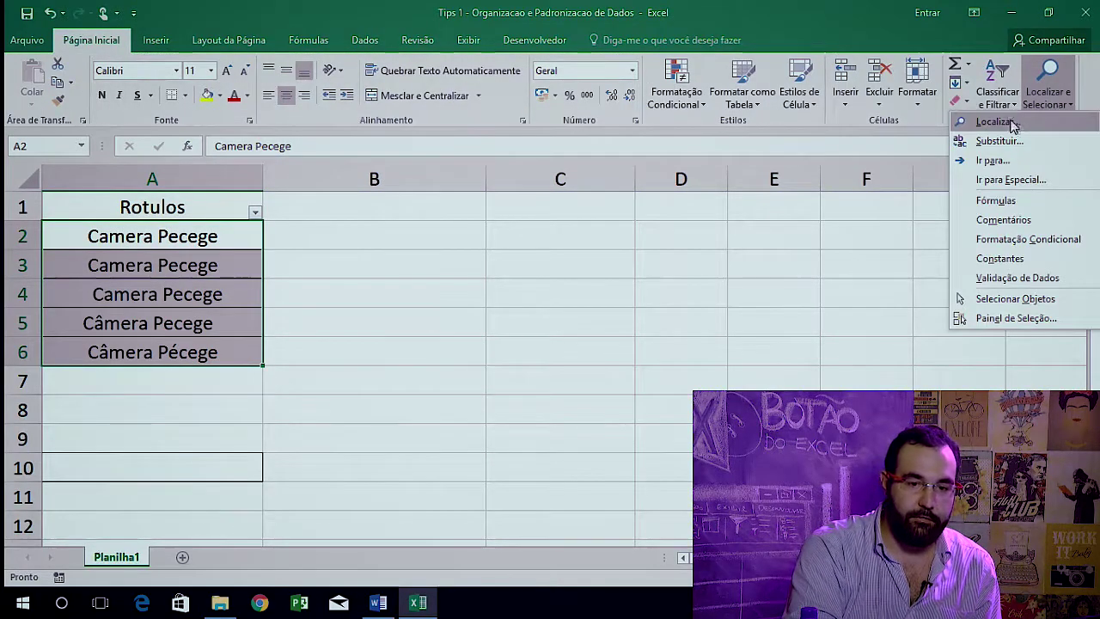
left_click(996, 141)
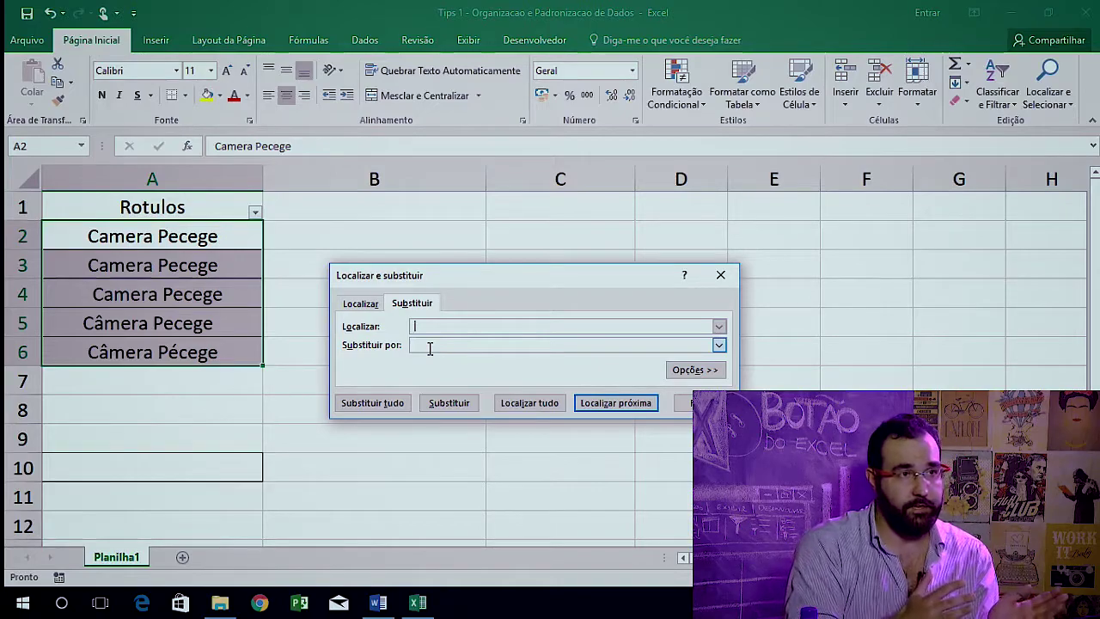
left_click(381, 409)
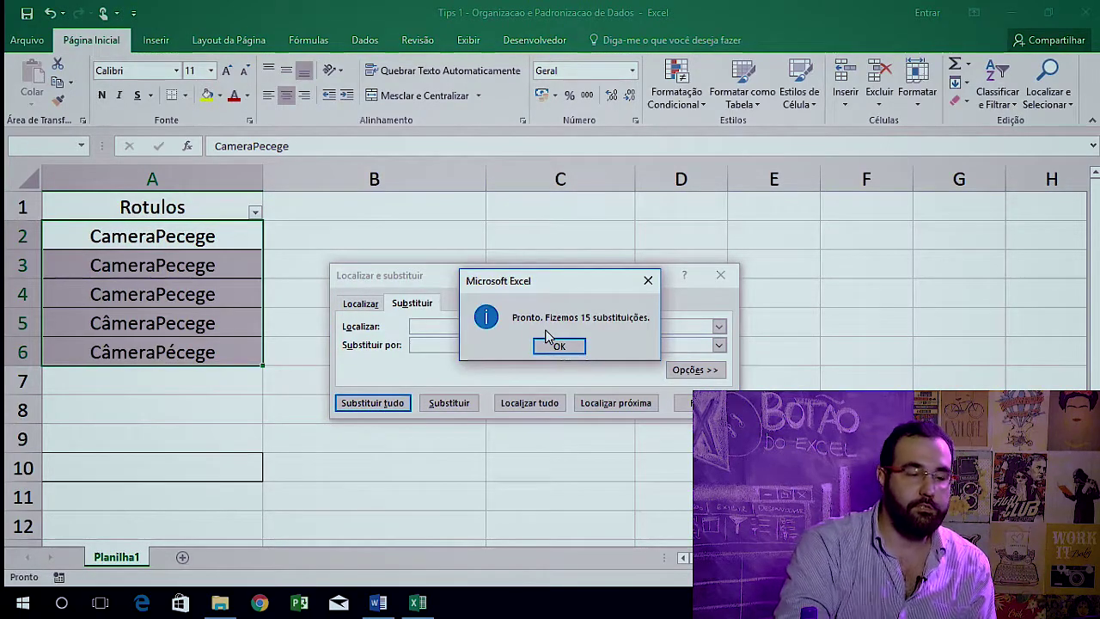
left_click(557, 346)
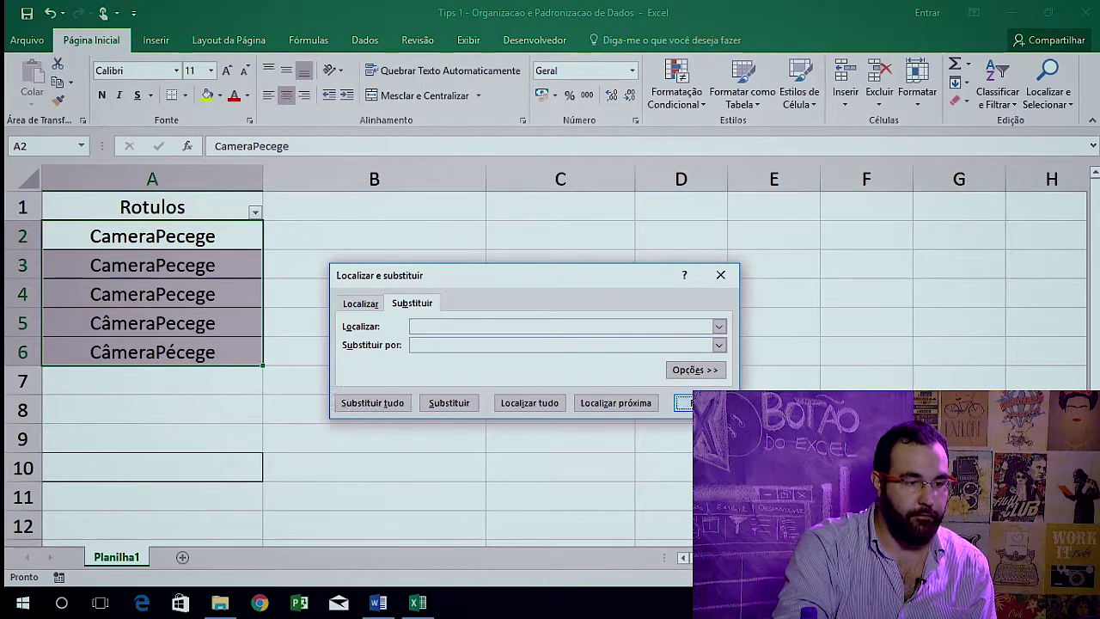
Close Find and Replace, undo the space removal, and move to cell B2.
left_click(684, 402)
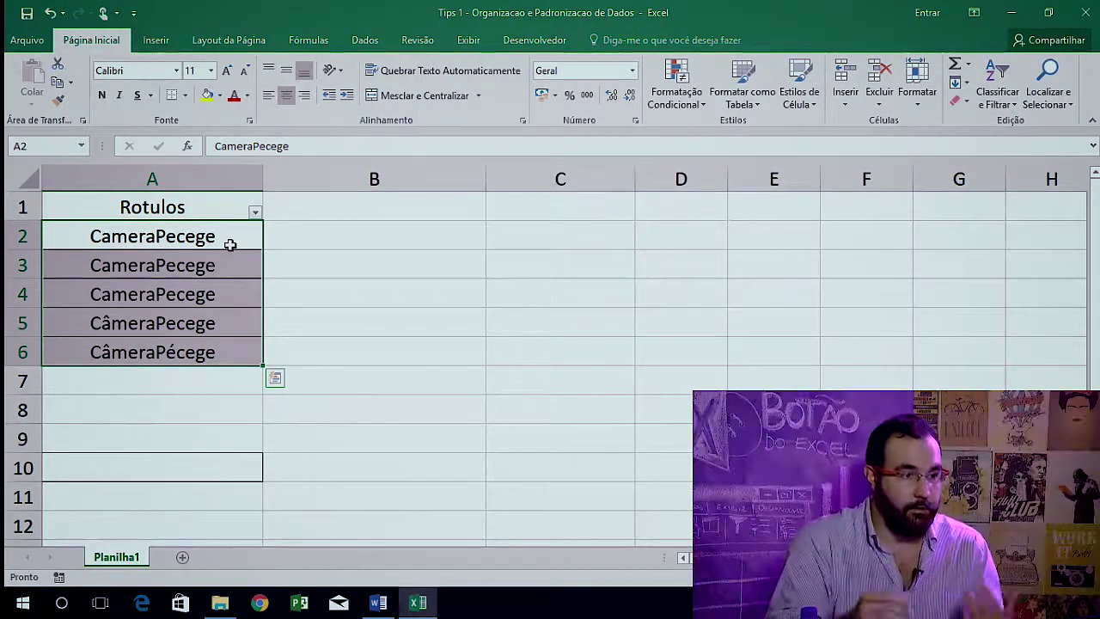
left_click(49, 14)
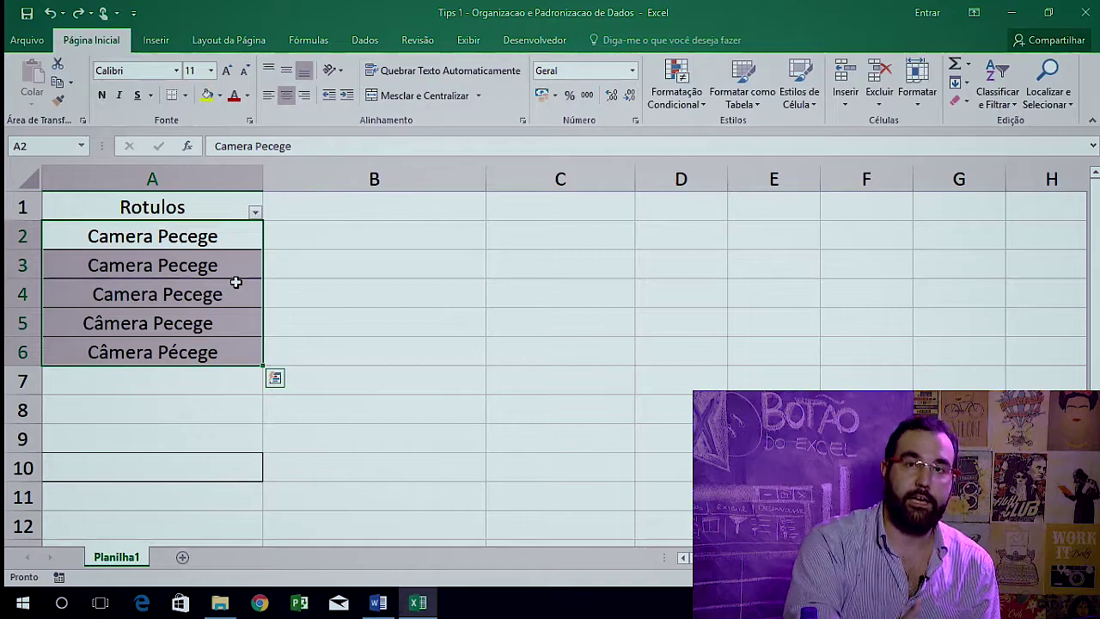
left_click(236, 288)
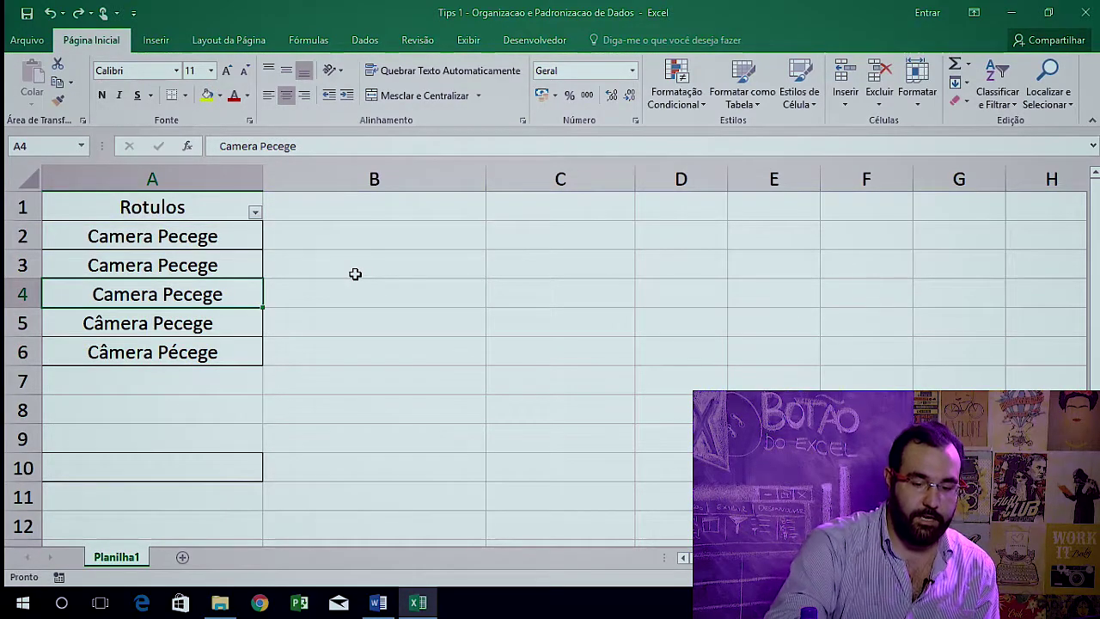
key("Up")
key("Up")
key("Right")
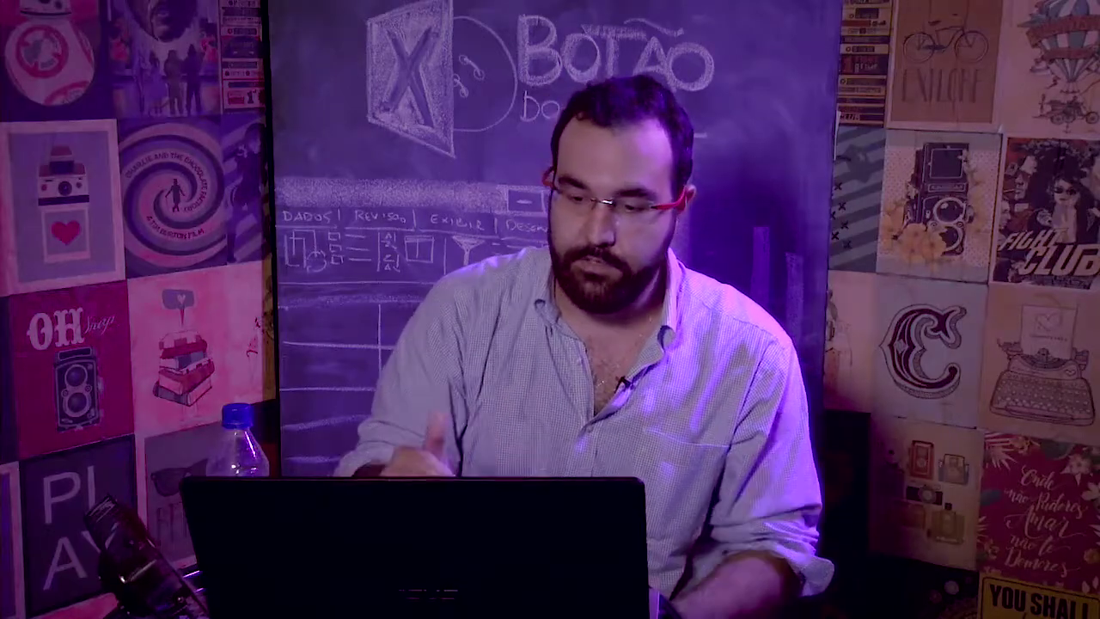
Enter =ARRUMAR(A2) in B2 and fill it down to B6.
type("=")
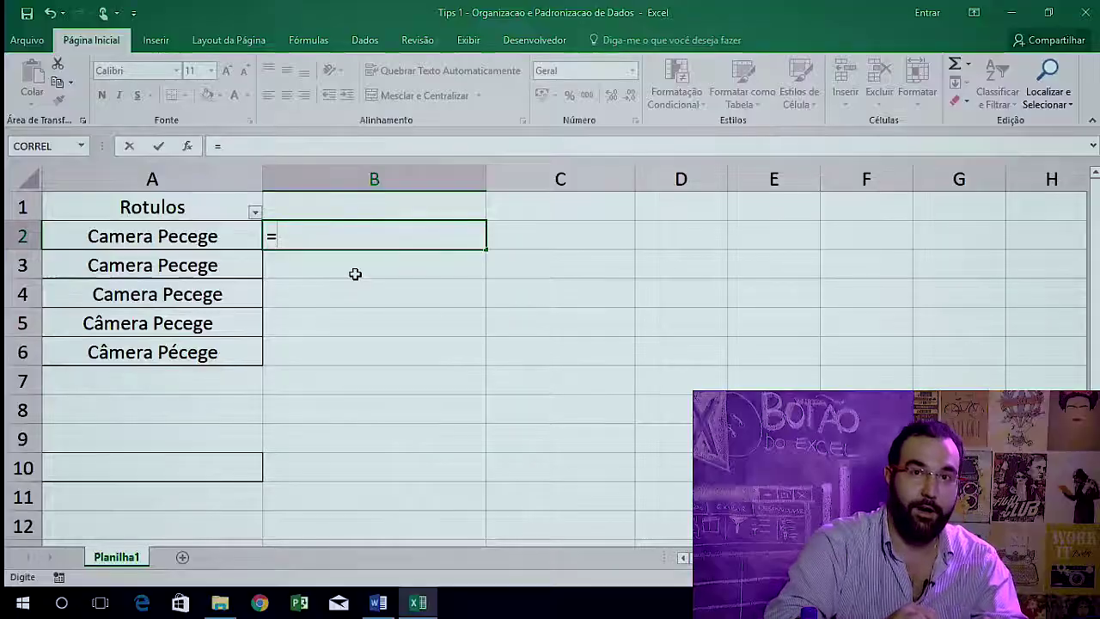
type("arr")
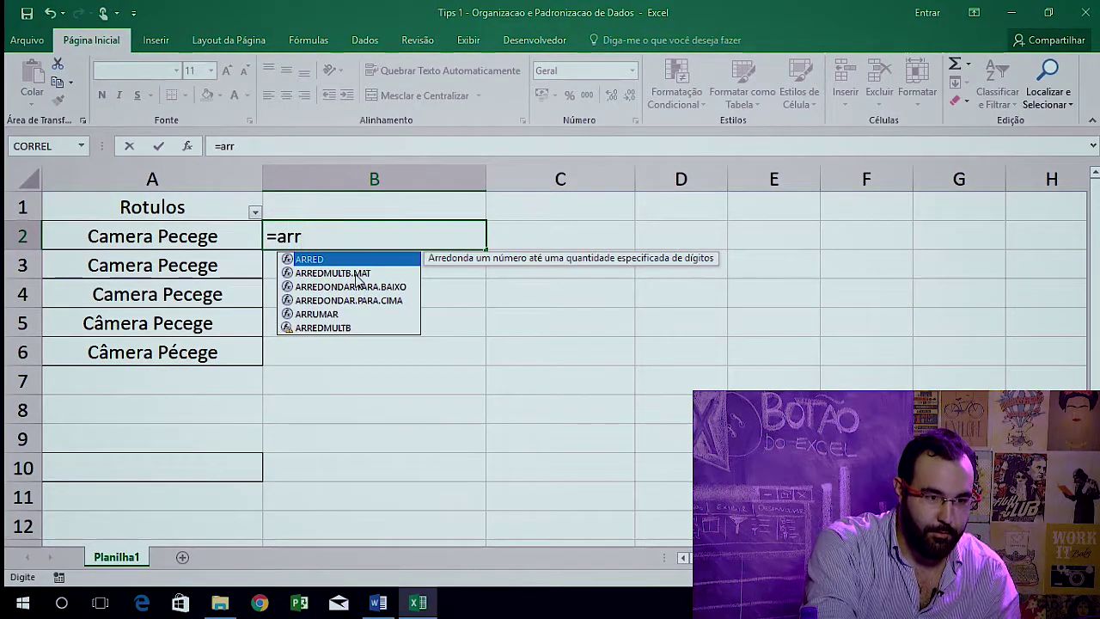
double_click(316, 313)
left_click(187, 236)
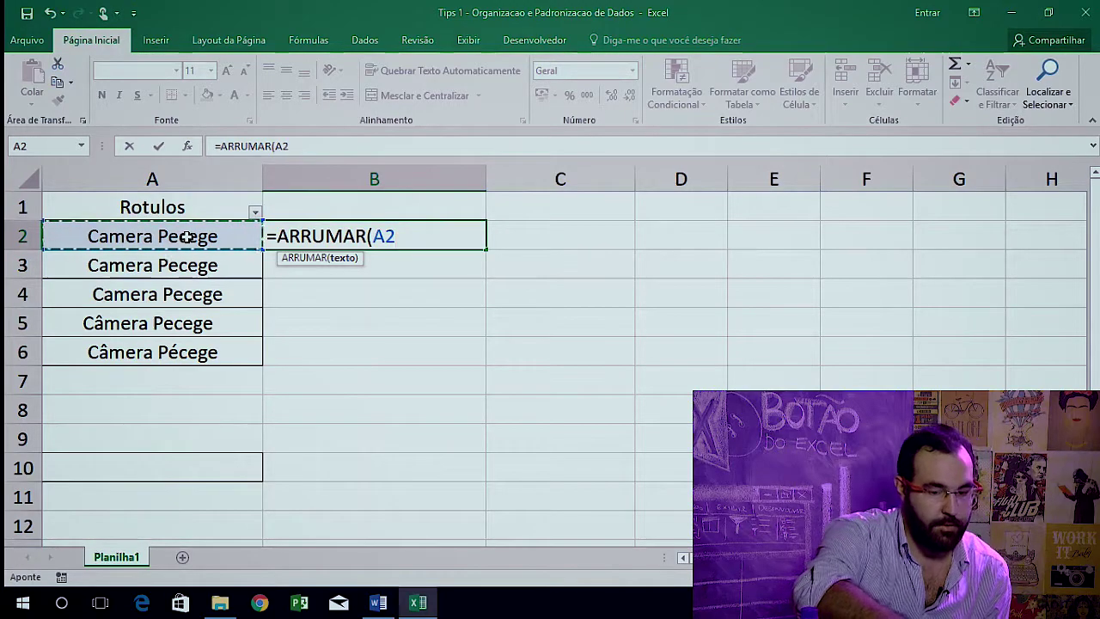
type(")")
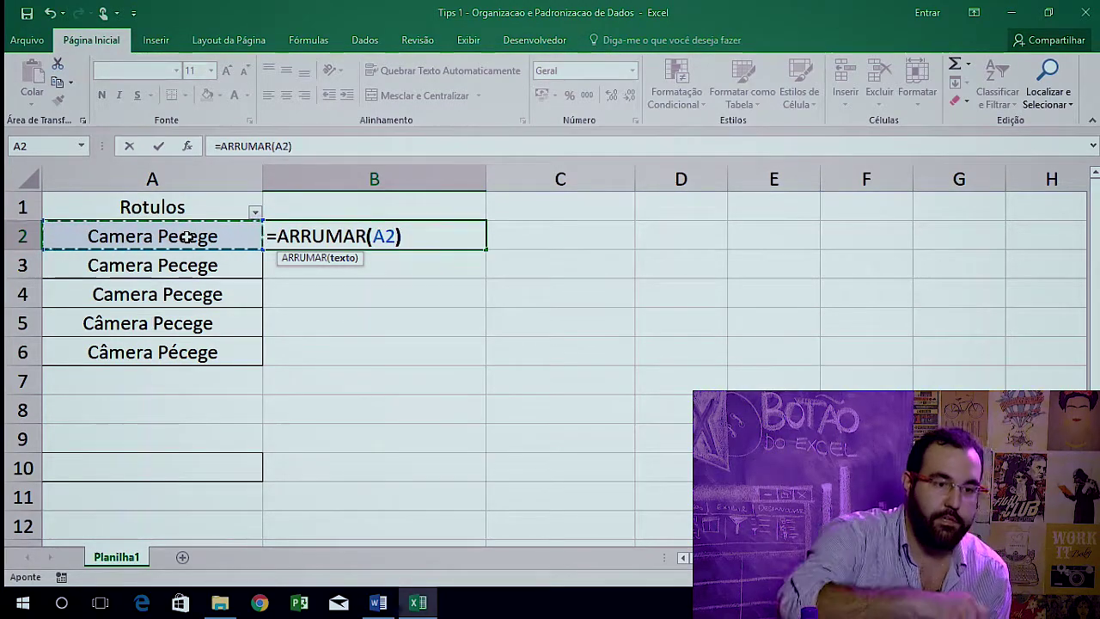
key("Return")
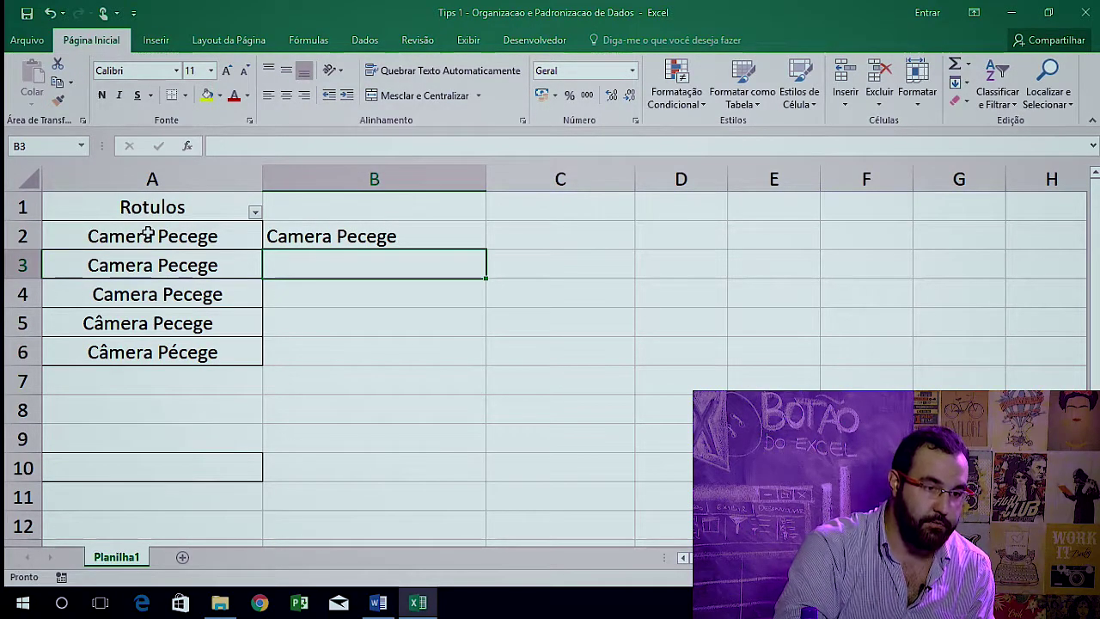
left_click(475, 236)
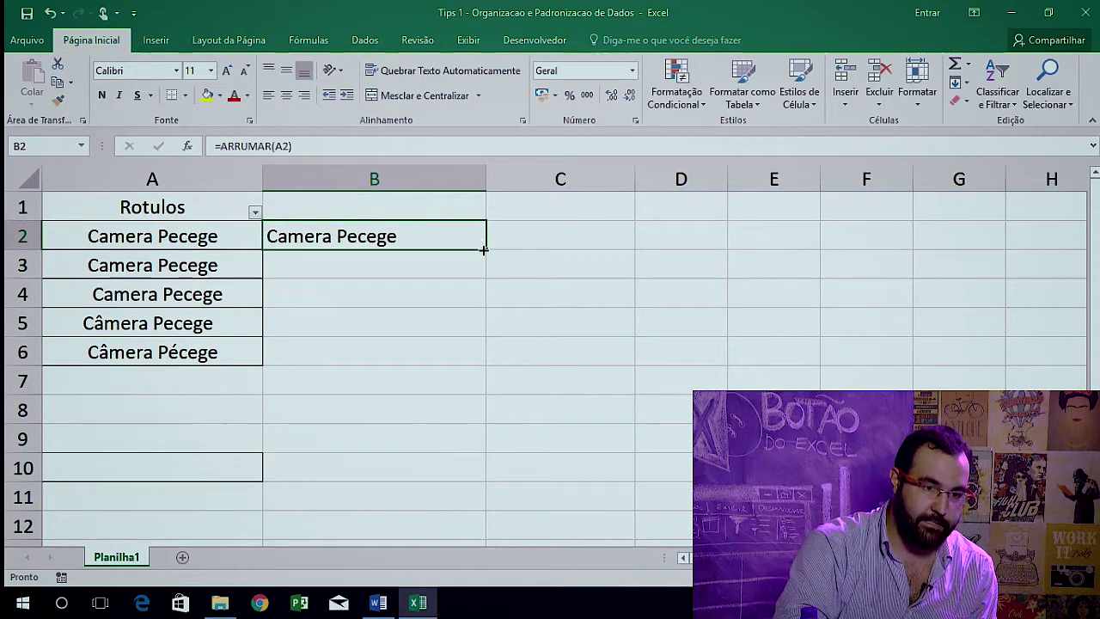
double_click(484, 252)
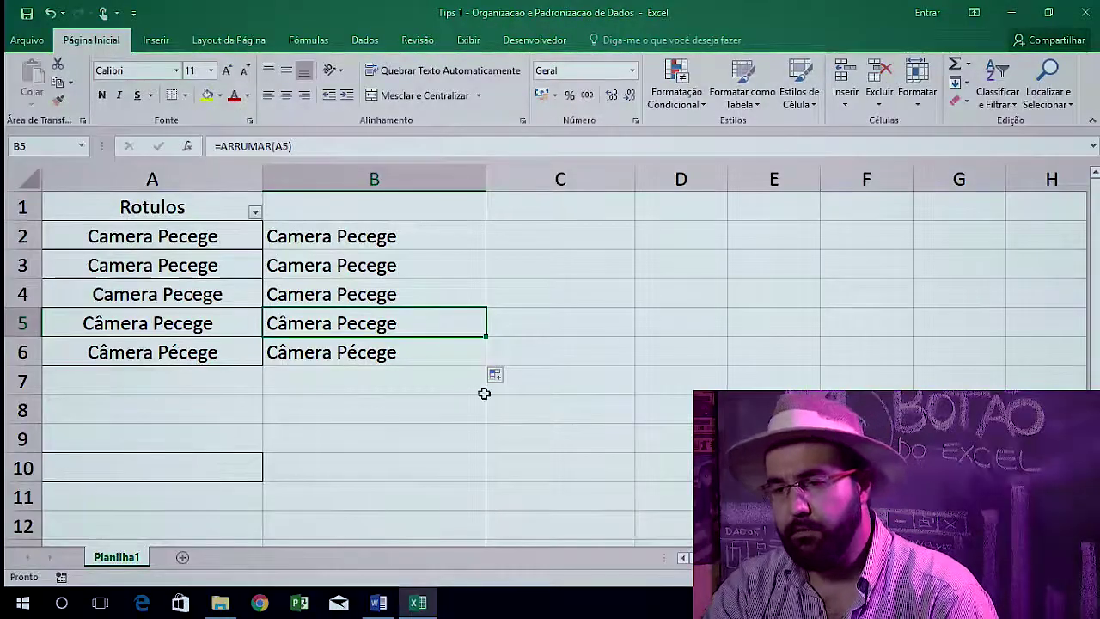
left_click(599, 239)
type("=")
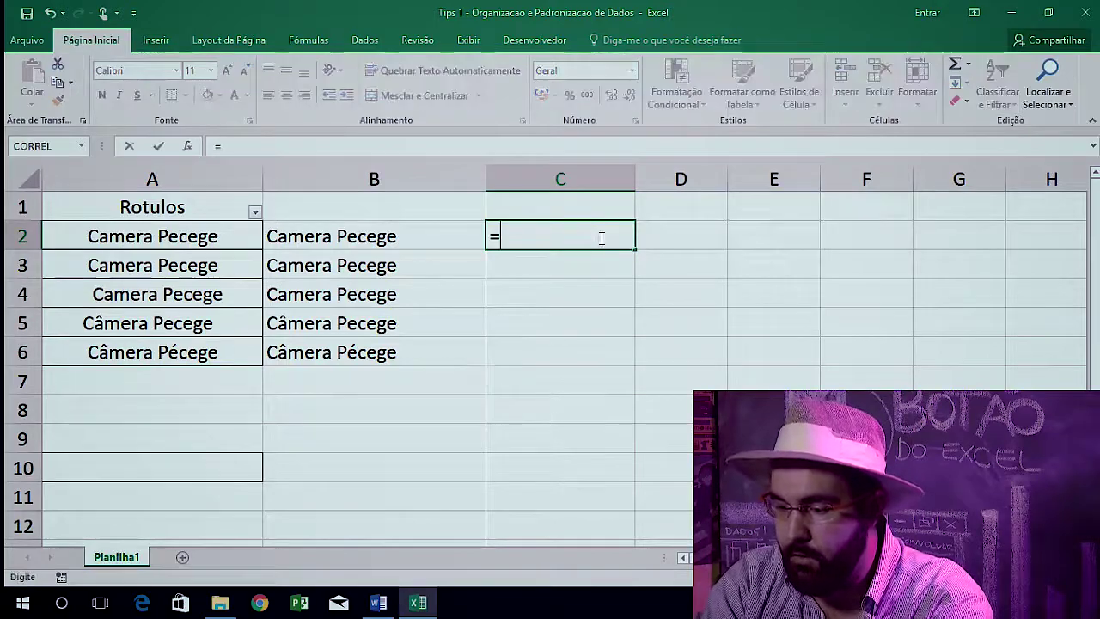
type("sub")
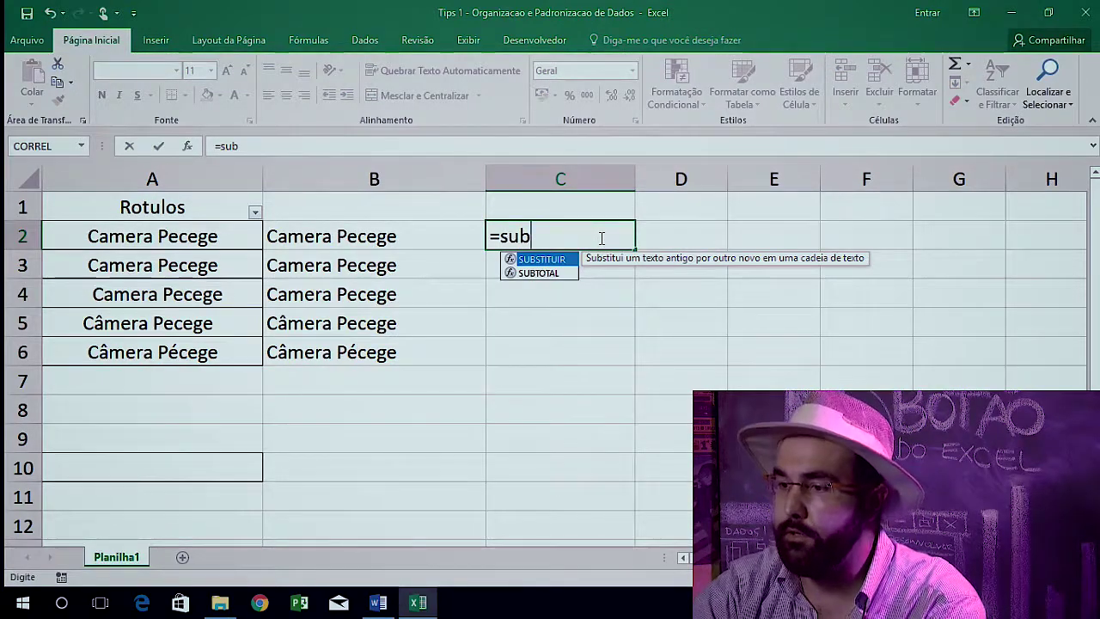
key("Escape")
key("Escape")
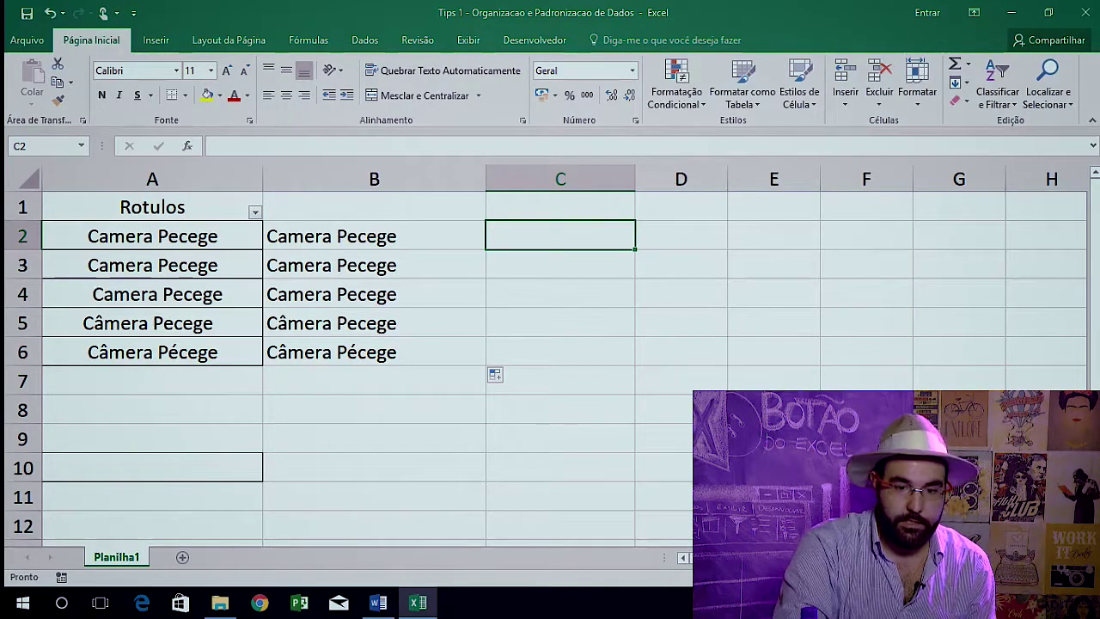
Widen column A and review the long SEERRO accent-stripping formula in A10.
left_click_drag(1094, 249, 1078, 324)
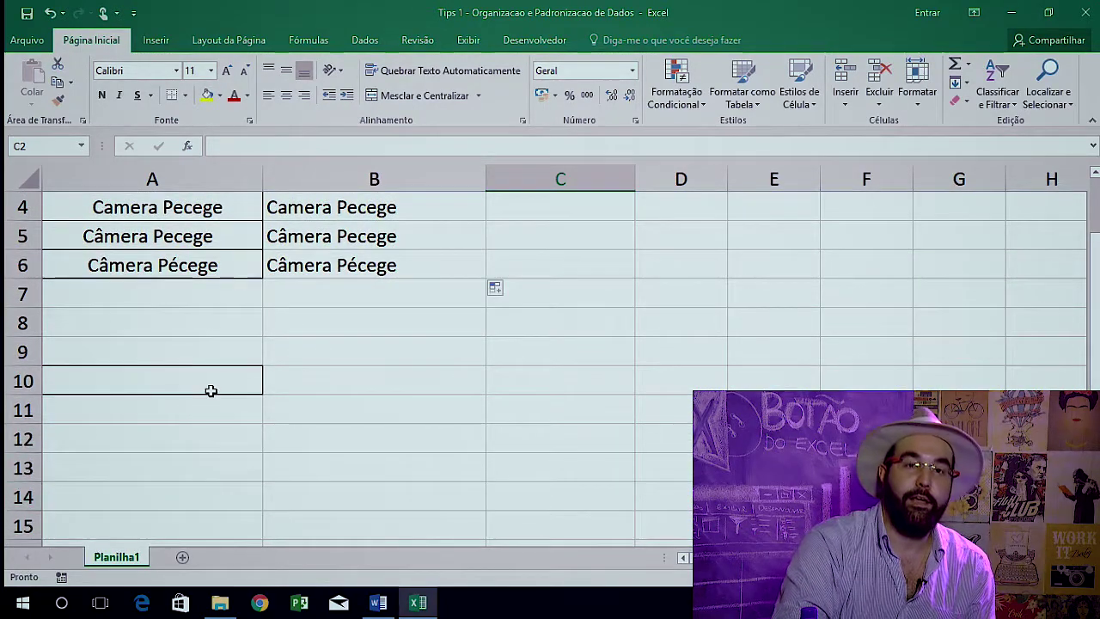
left_click(152, 381)
scroll(152, 381, "down", 1)
left_click_drag(263, 179, 685, 179)
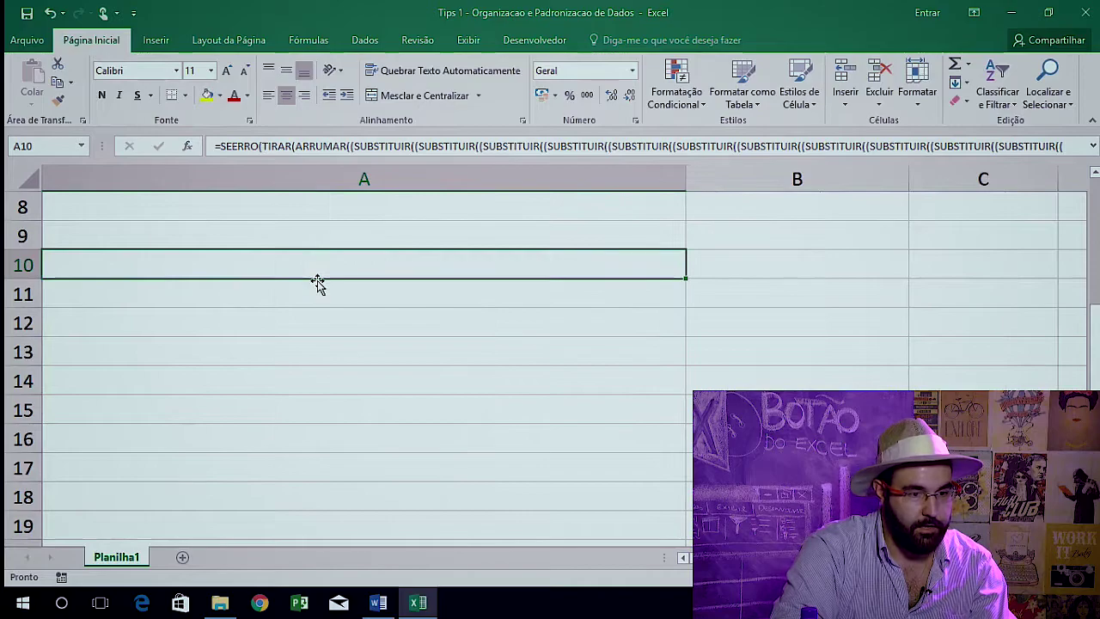
double_click(319, 270)
key("Down")
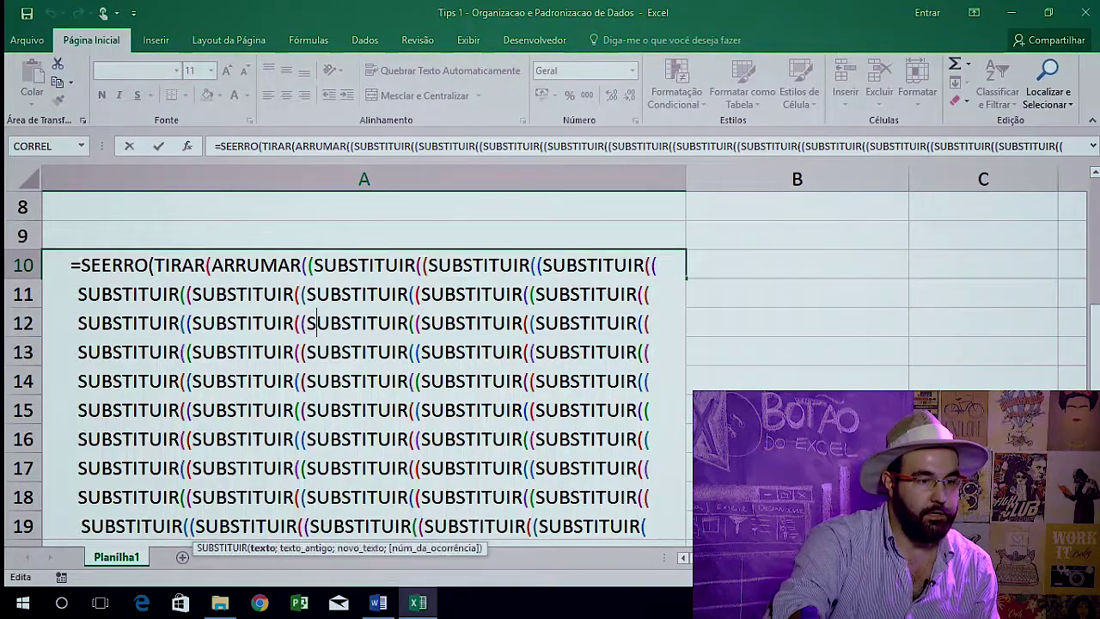
key("Down")
key("Down")
key("Down")
key("Down")
key("Down")
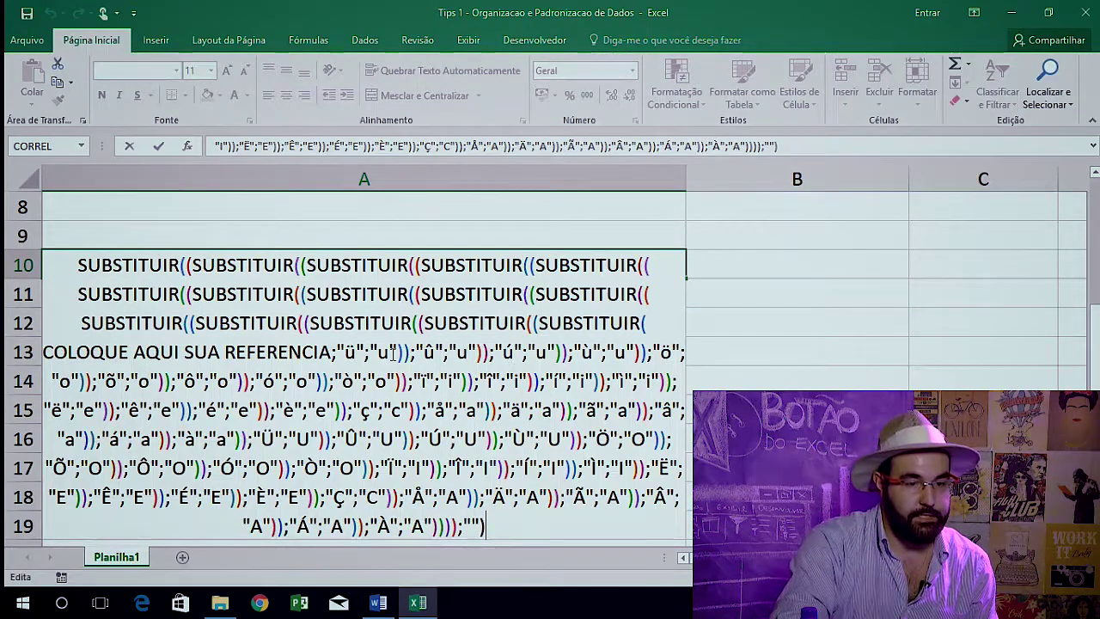
key("ctrl+Home")
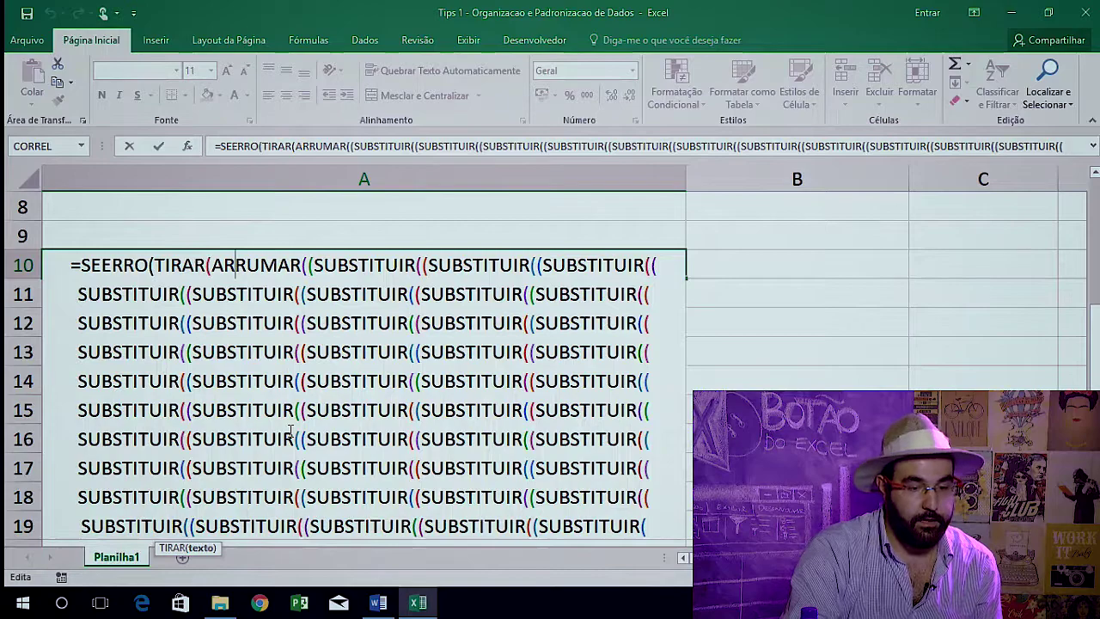
key("Left")
key("Left")
key("Left")
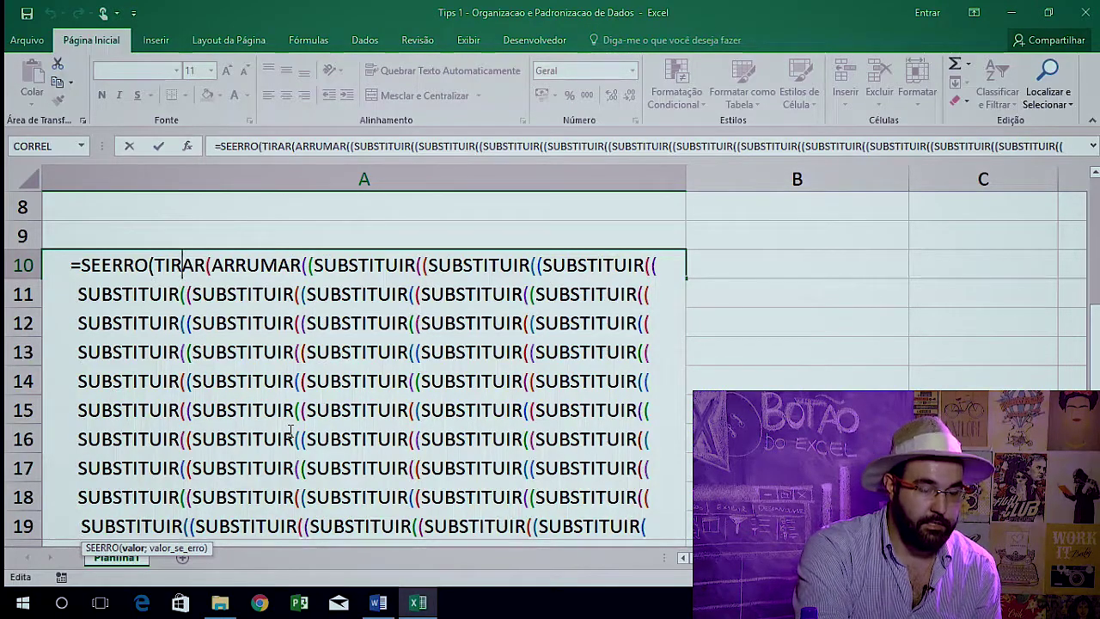
Commit the A10 formula, copy it, and paste it into B2.
key("ctrl+Return")
key("ctrl+c")
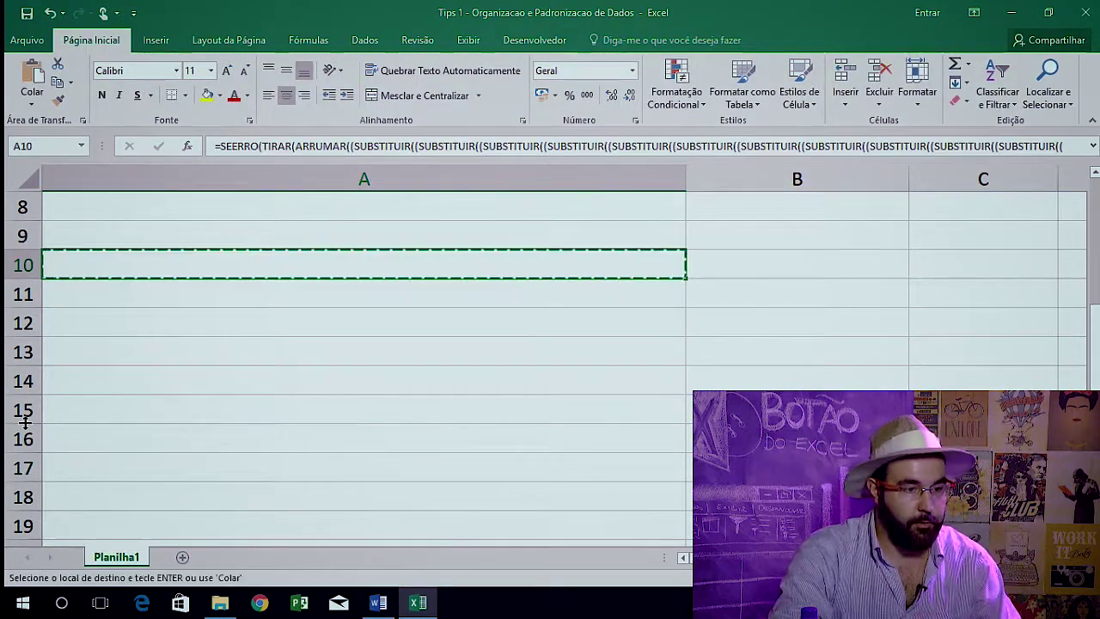
key("Up")
key("ctrl+Home")
left_click(798, 236)
key("Return")
Clear B3:B6, replace B2's placeholder reference with A2, and fill the formula down to B6.
key("Down")
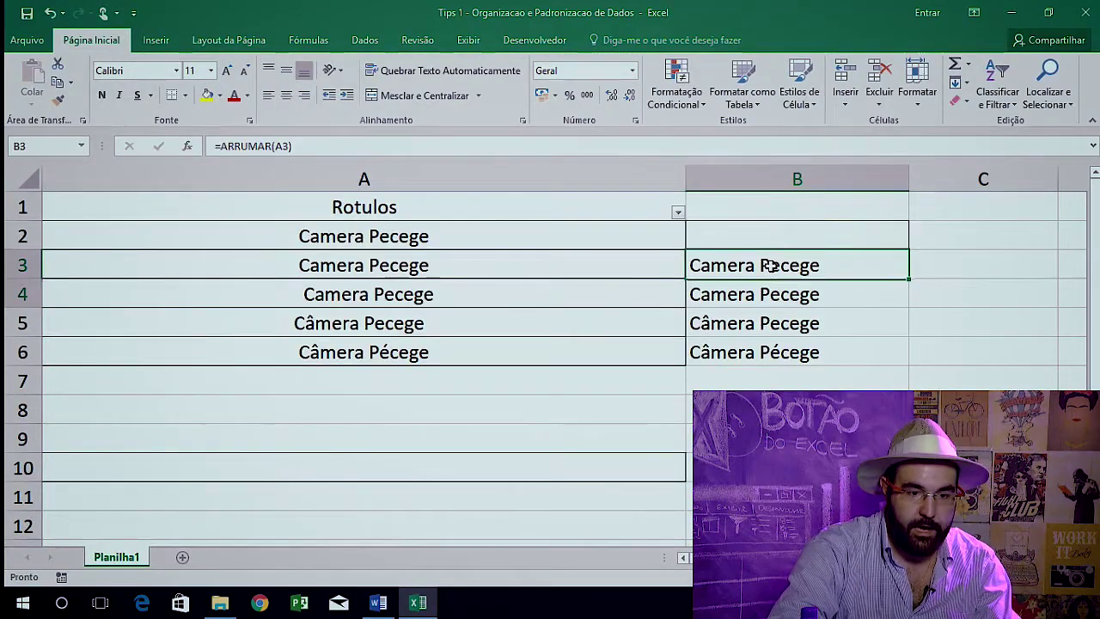
key("shift+Down")
key("shift+Down")
key("shift+Down")
key("Delete")
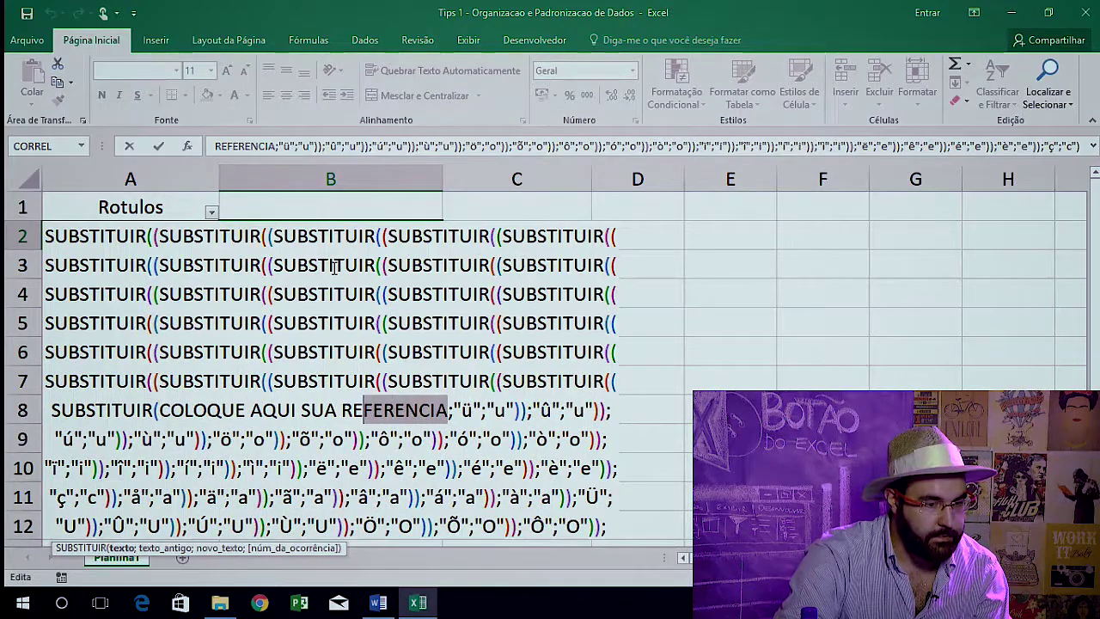
key("ctrl+shift+Left")
key("ctrl+shift+Left")
key("ctrl+shift+Left")
type("A")
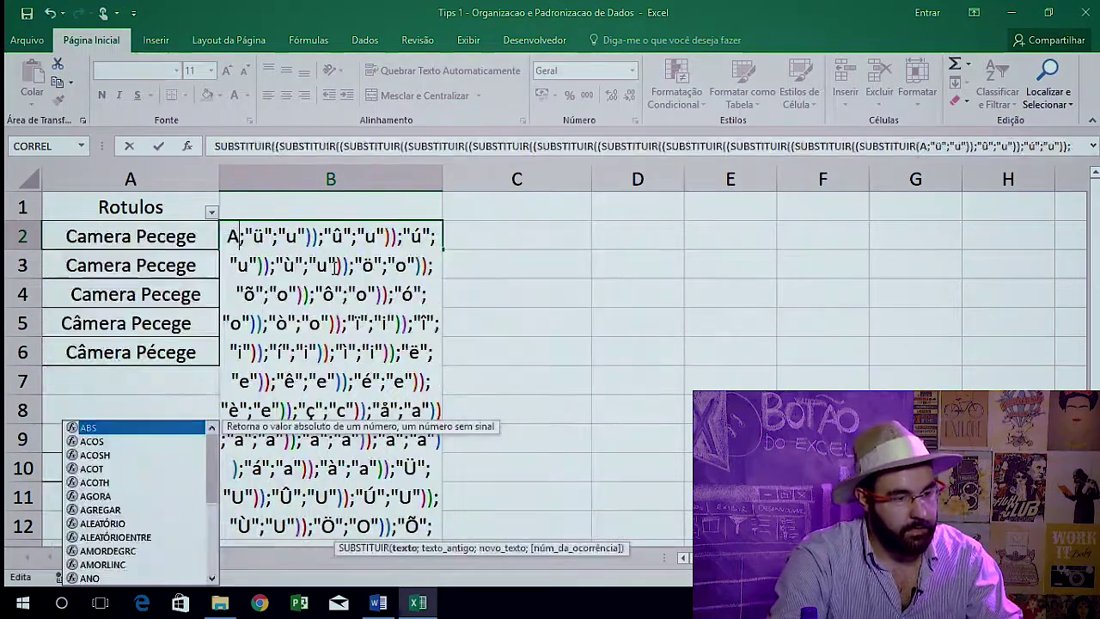
type("2")
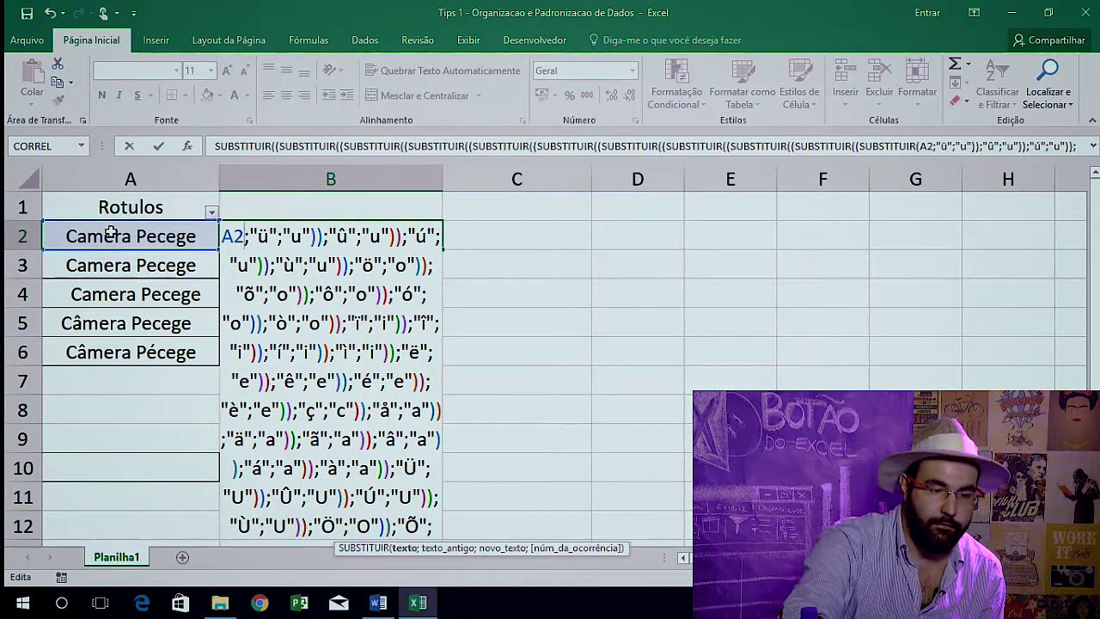
key("Return")
key("Up")
double_click(443, 252)
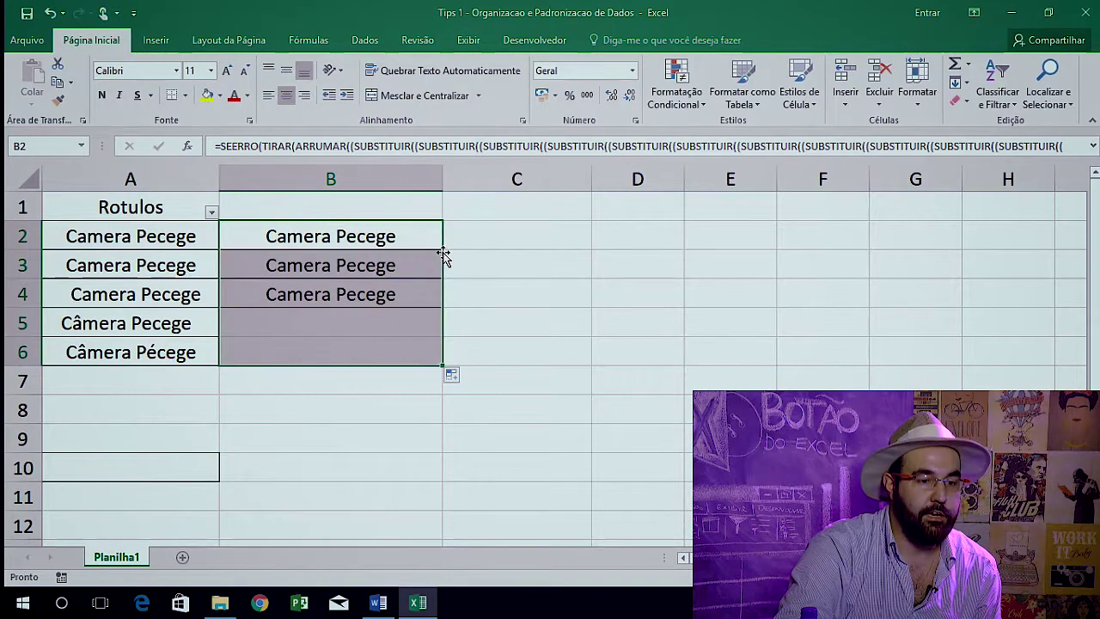
key("ctrl+Down")
key("Left")
Test the formula with an accented sample name in A6, then undo it.
type("J")
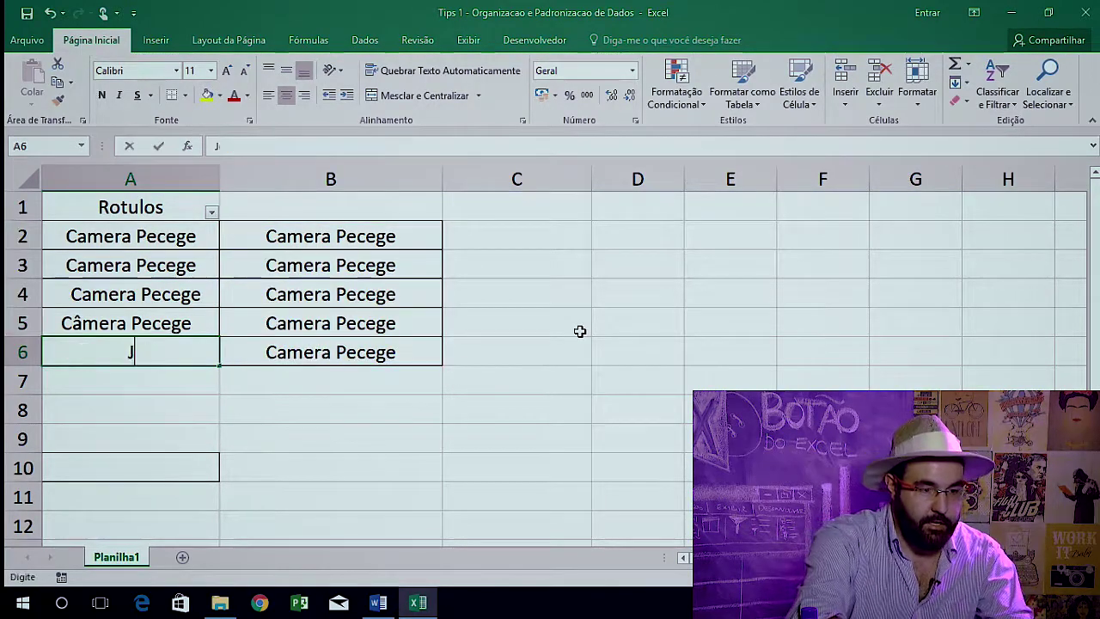
type("oão Bot")
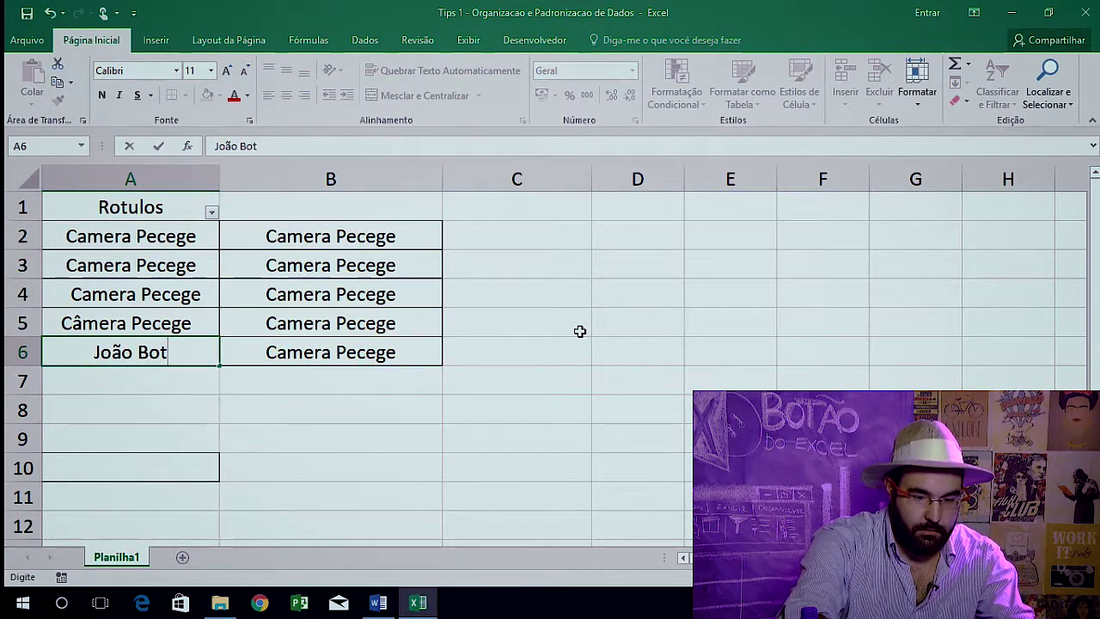
type("ão Cabeção")
key("Return")
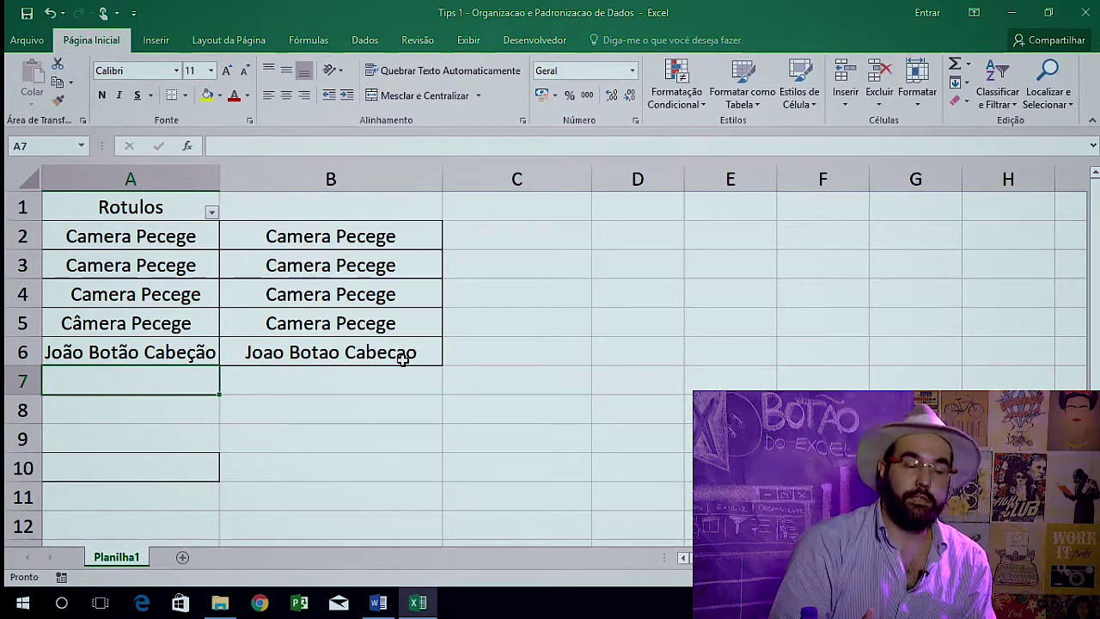
key("ctrl+z")
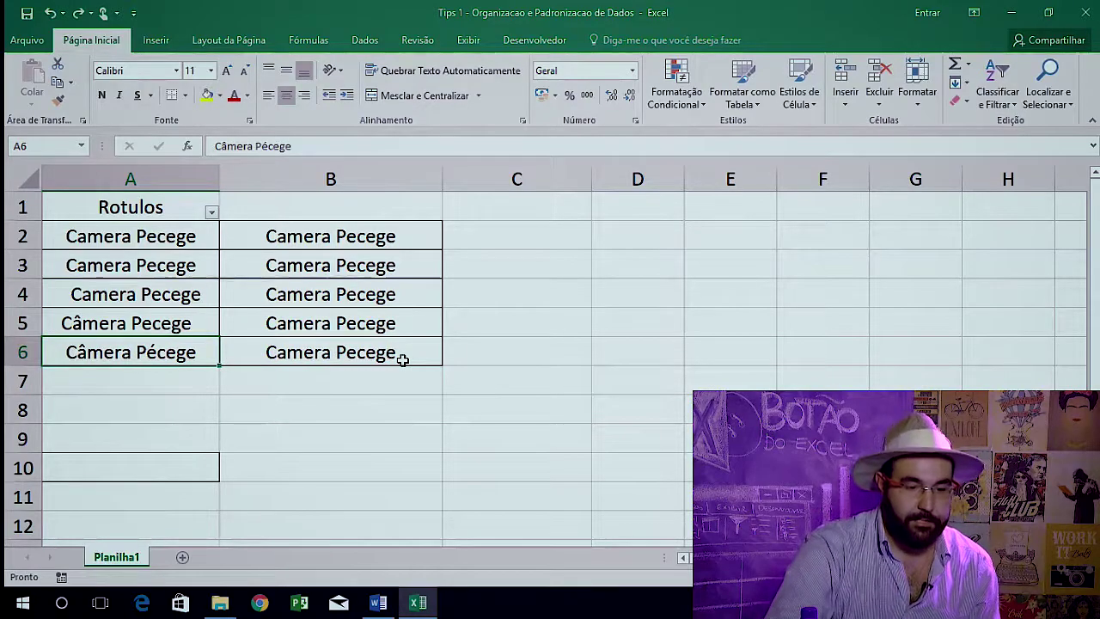
Copy the formula results in B2:B6 and move to A2.
key("Right")
key("Right")
key("Left")
key("Up")
key("Up")
key("Up")
key("Up")
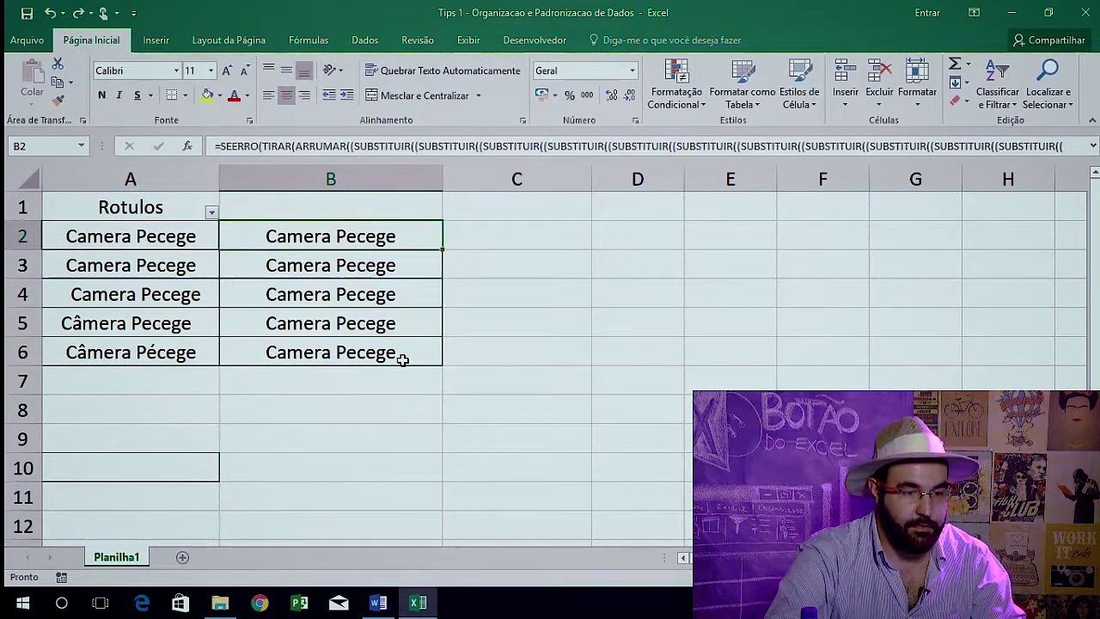
key("ctrl+shift+Down")
key("ctrl+c")
key("Left")
Paste the formulas over A2:A6, then undo that paste.
key("ctrl+v")
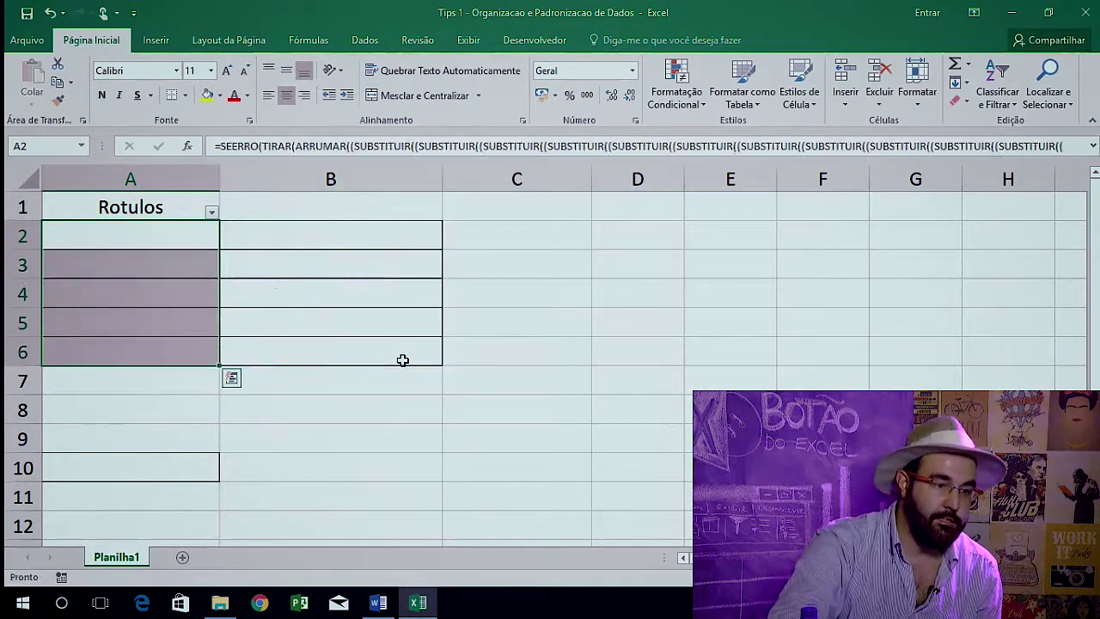
key("ctrl+z")
key("Right")
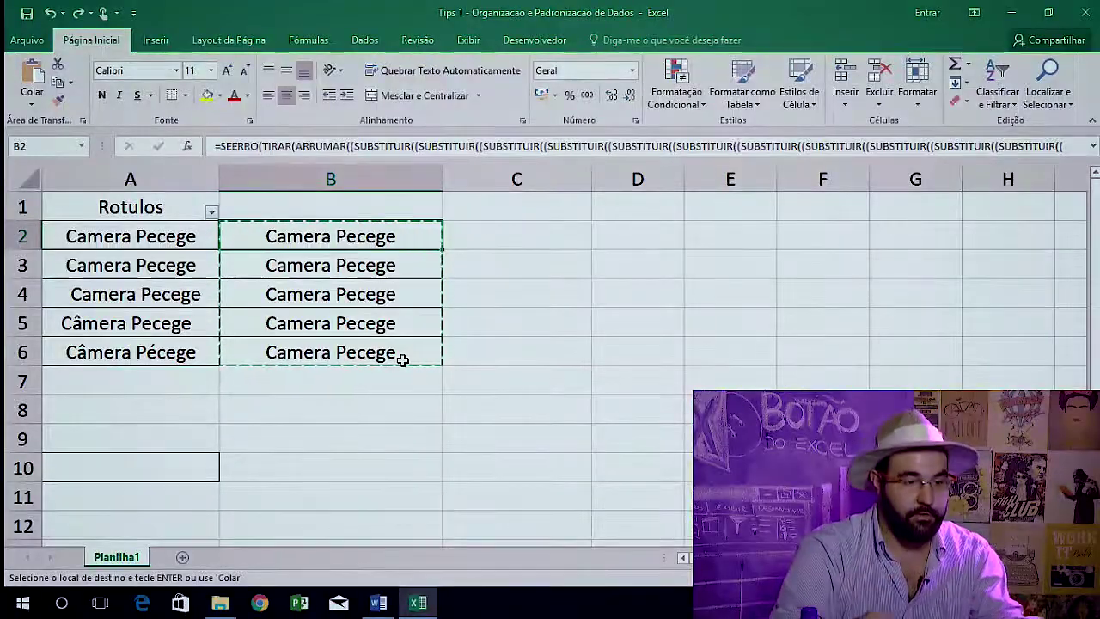
Paste B2:B6 into A2:A6 as values only, then select A1:A6.
left_click_drag(402, 359, 402, 360)
key("ctrl+c")
key("Left")
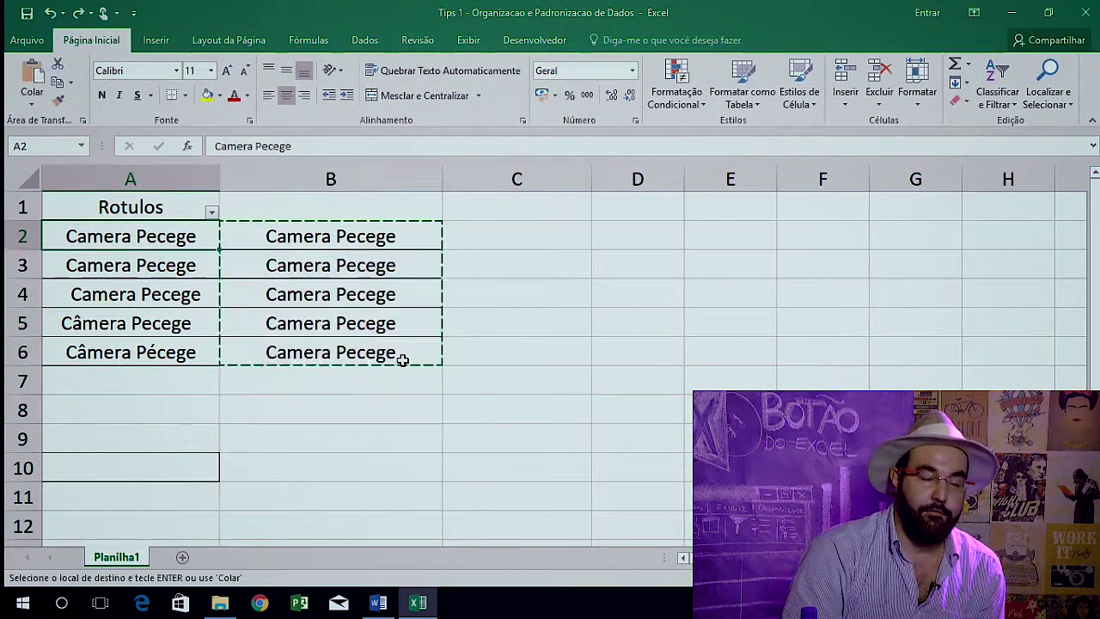
left_click(33, 104)
left_click(29, 207)
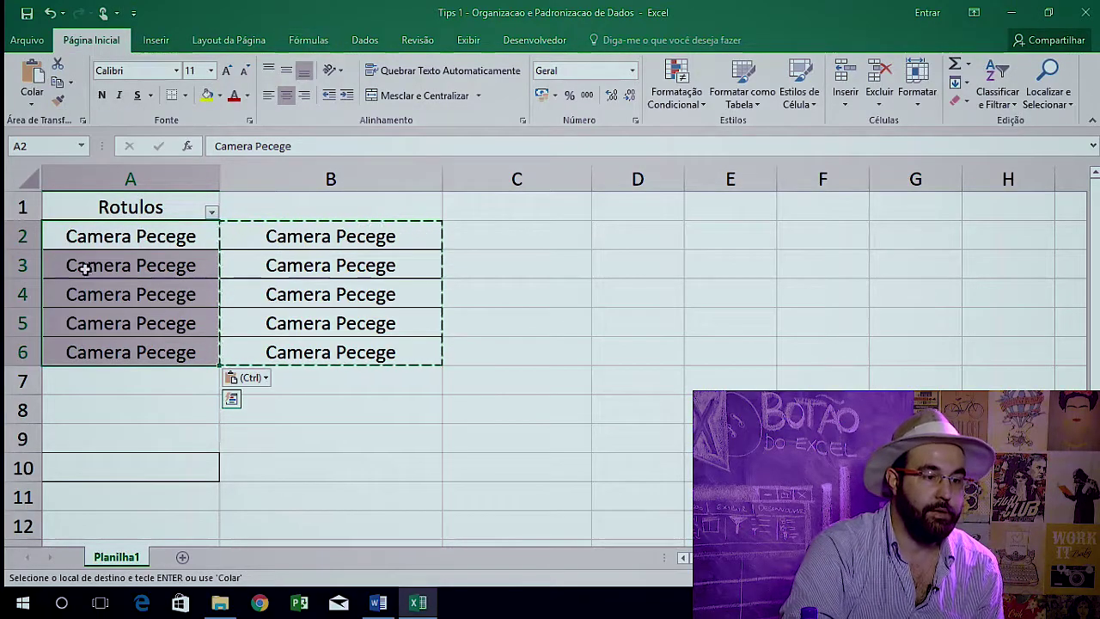
left_click_drag(110, 207, 122, 345)
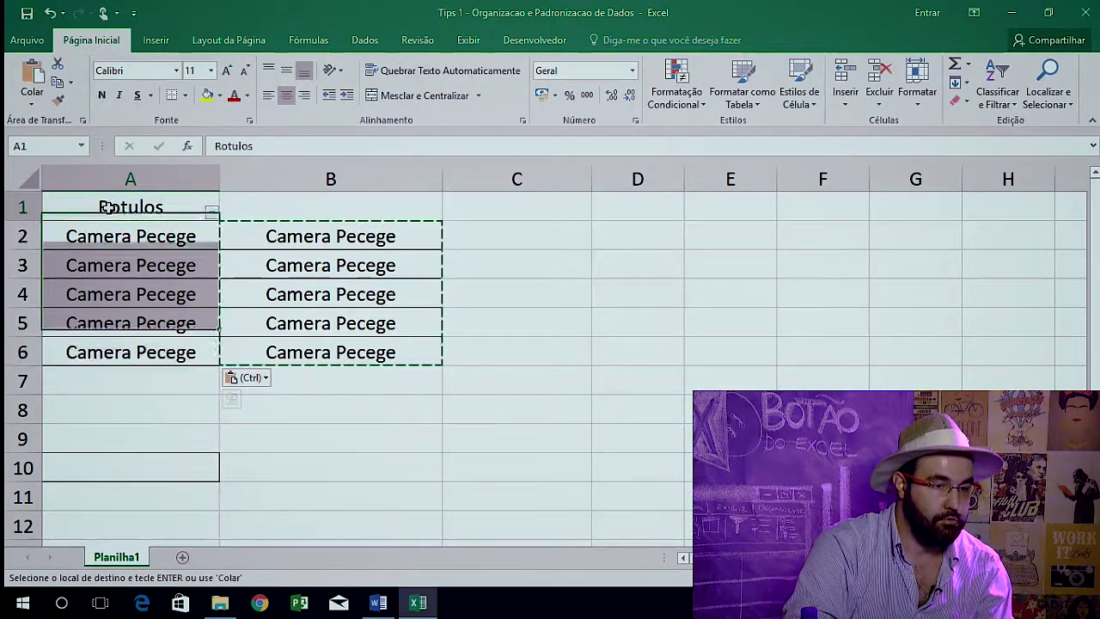
Run Remover Duplicatas on the current Rotulos selection only, leaving one 'Camera Pecege' entry.
left_click(366, 42)
left_click(585, 86)
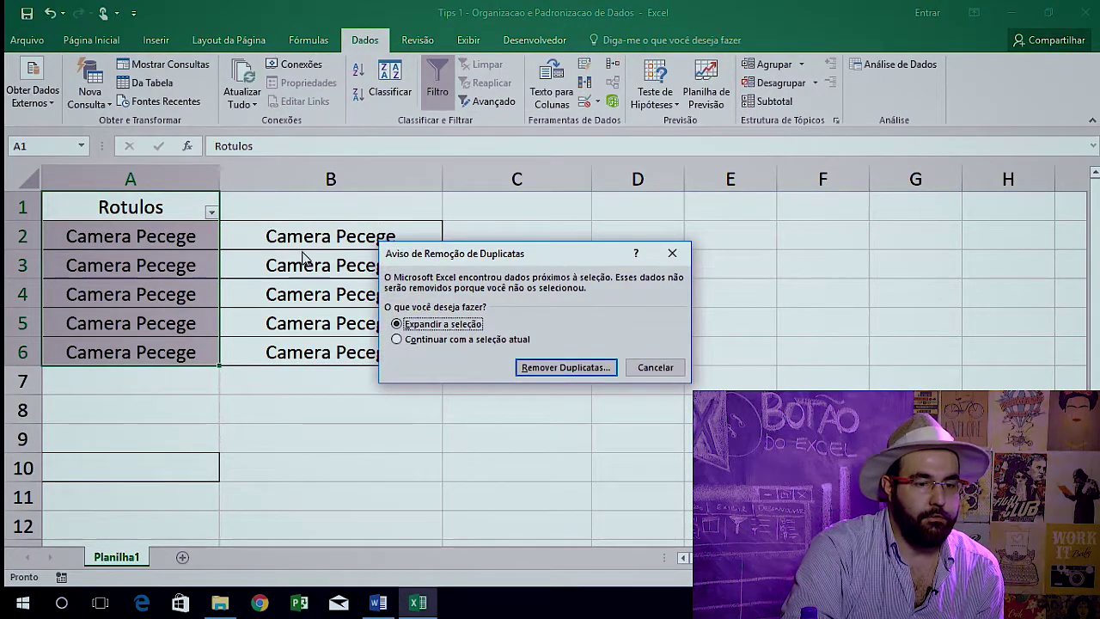
left_click_drag(484, 262, 602, 248)
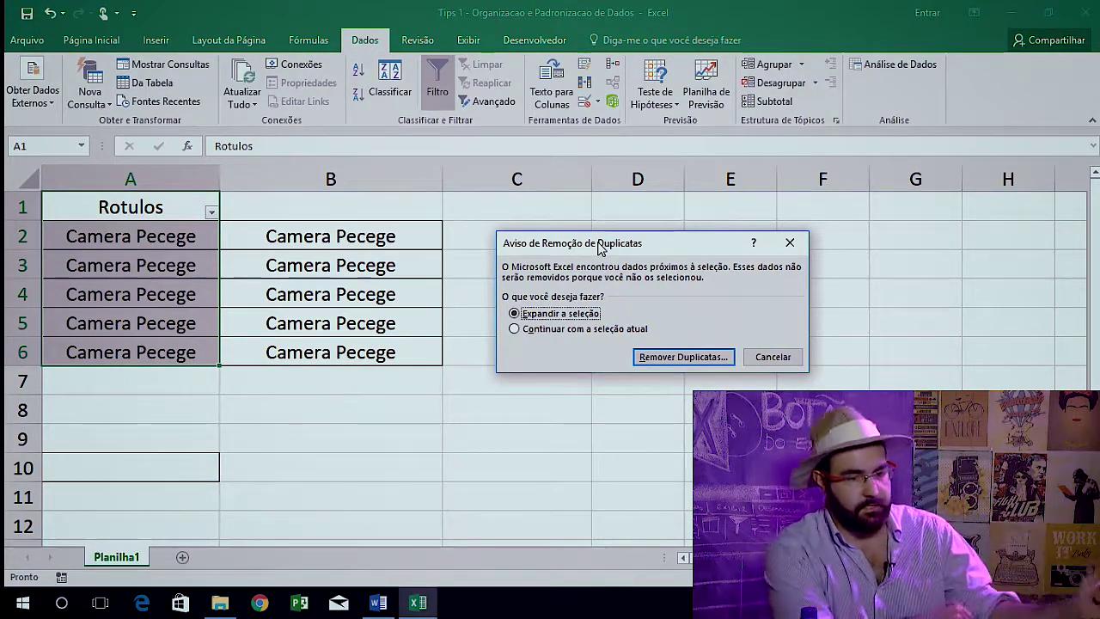
left_click(584, 328)
left_click(667, 359)
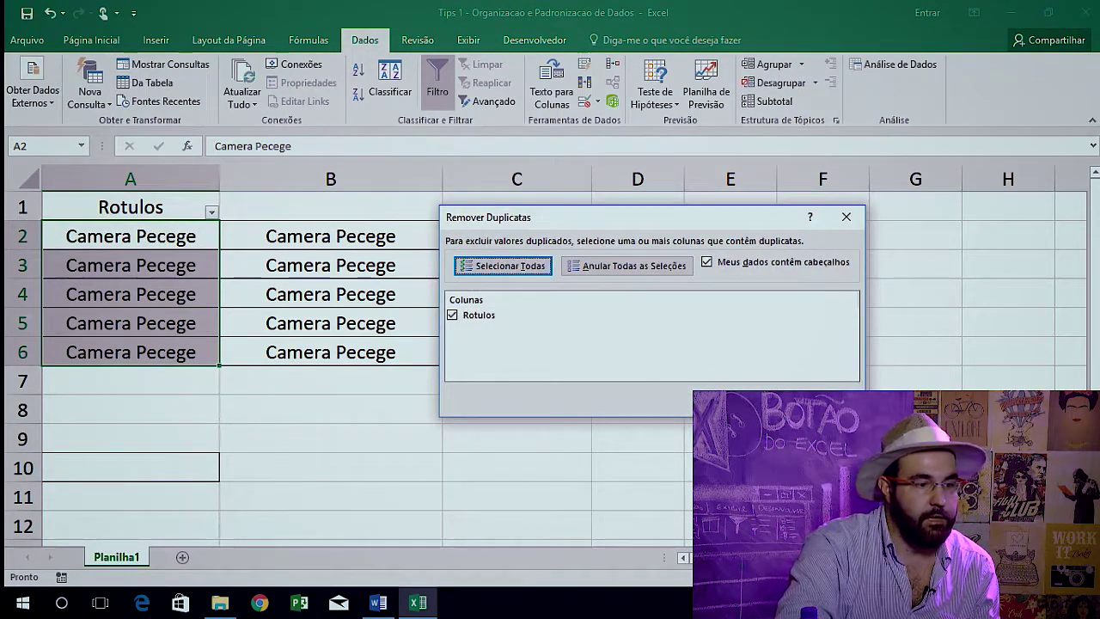
left_click(747, 401)
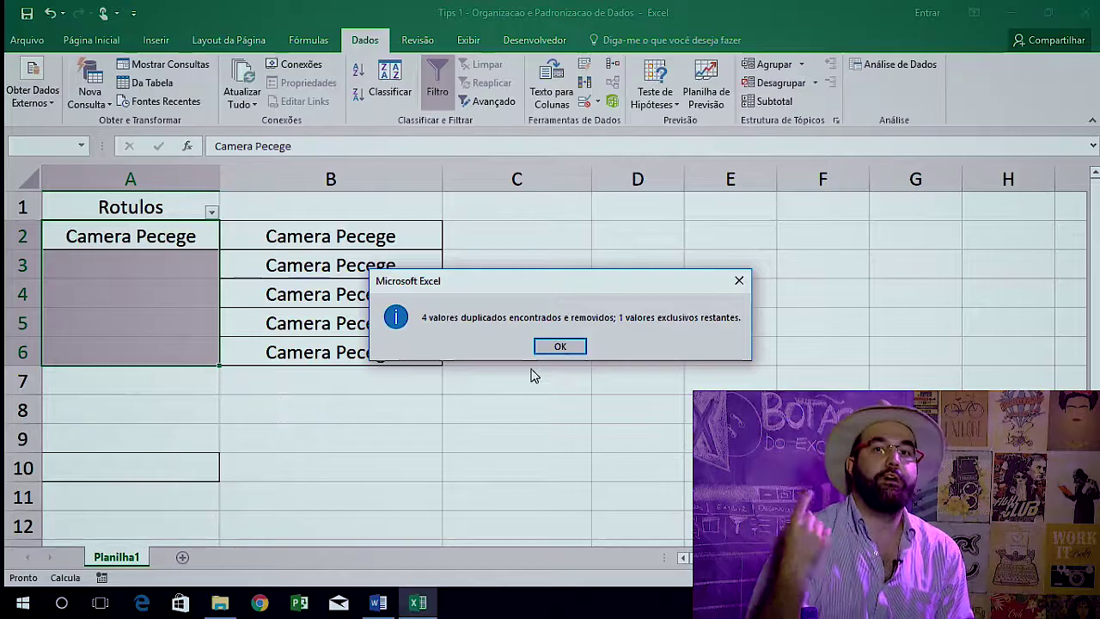